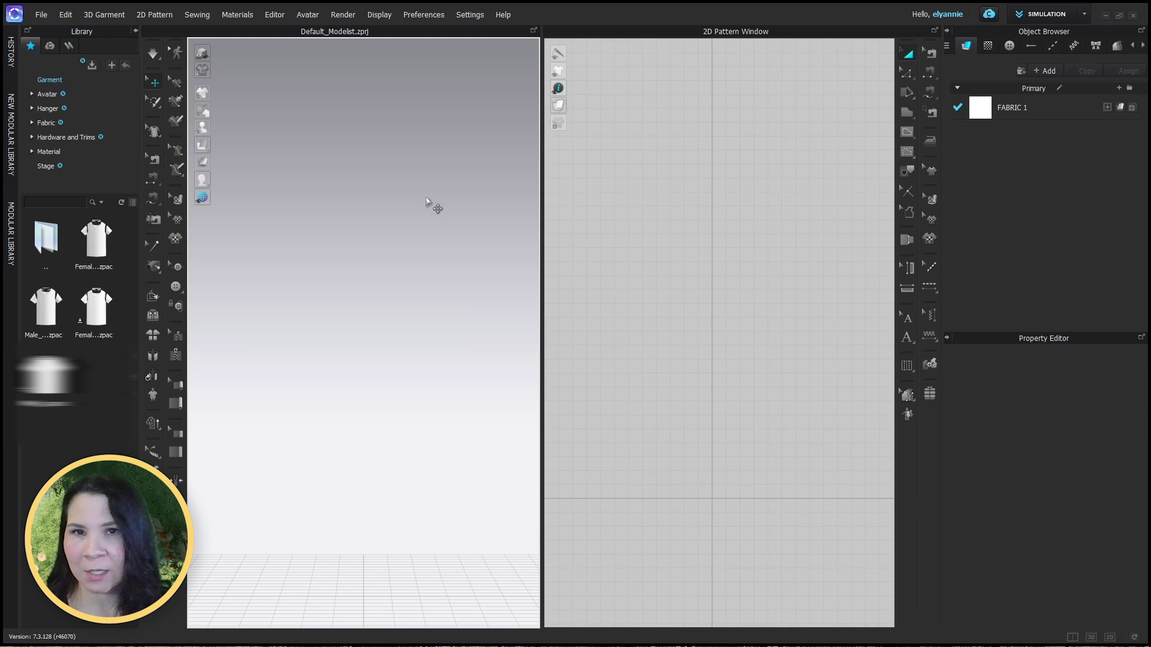
Step: Open the Cropped Crew Neck Short Sleeve.zprj project
{"action": "left_click", "coordinate": [41, 15]}
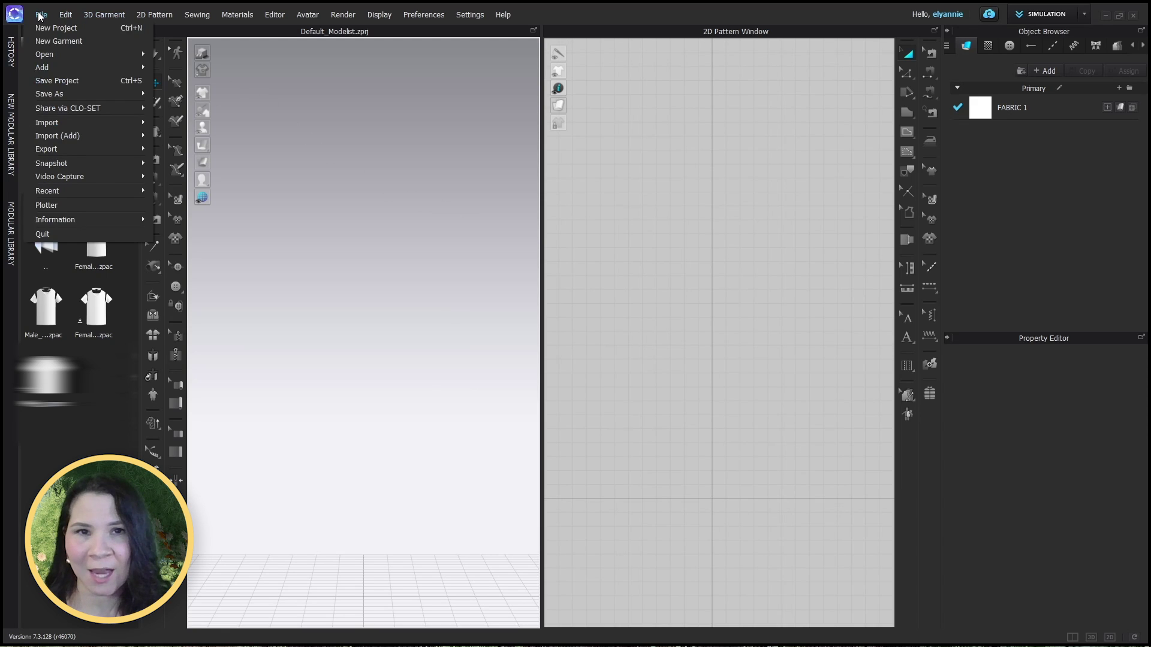
{"action": "mouse_move", "coordinate": [90, 54]}
{"action": "left_click", "coordinate": [178, 53]}
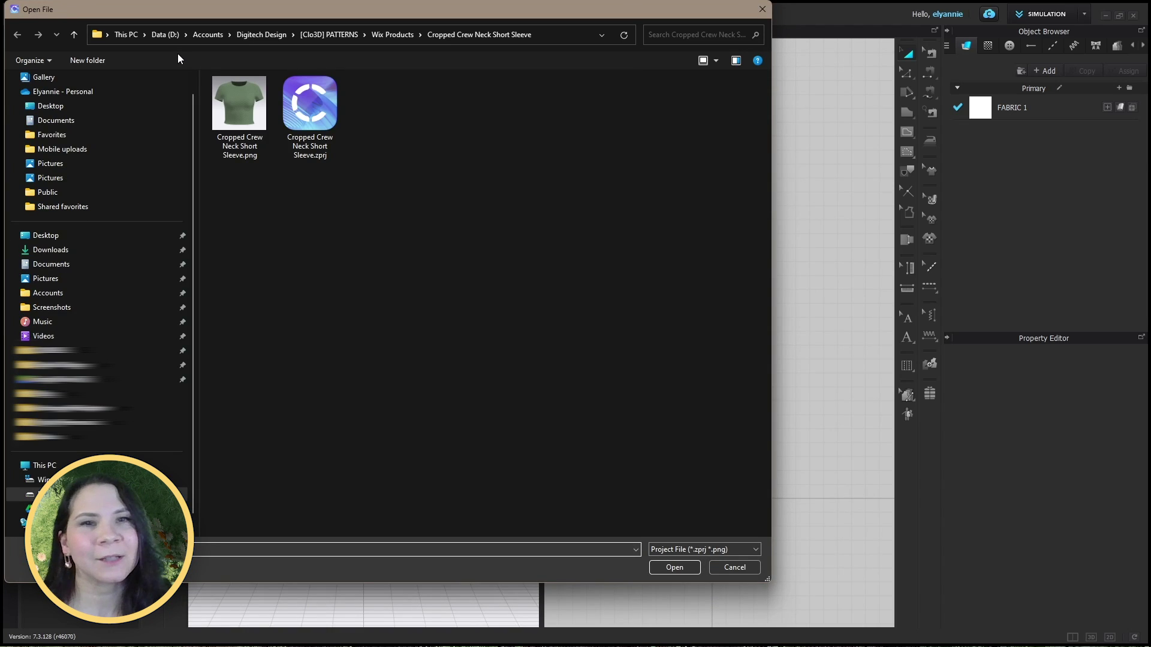
{"action": "double_click", "coordinate": [313, 106]}
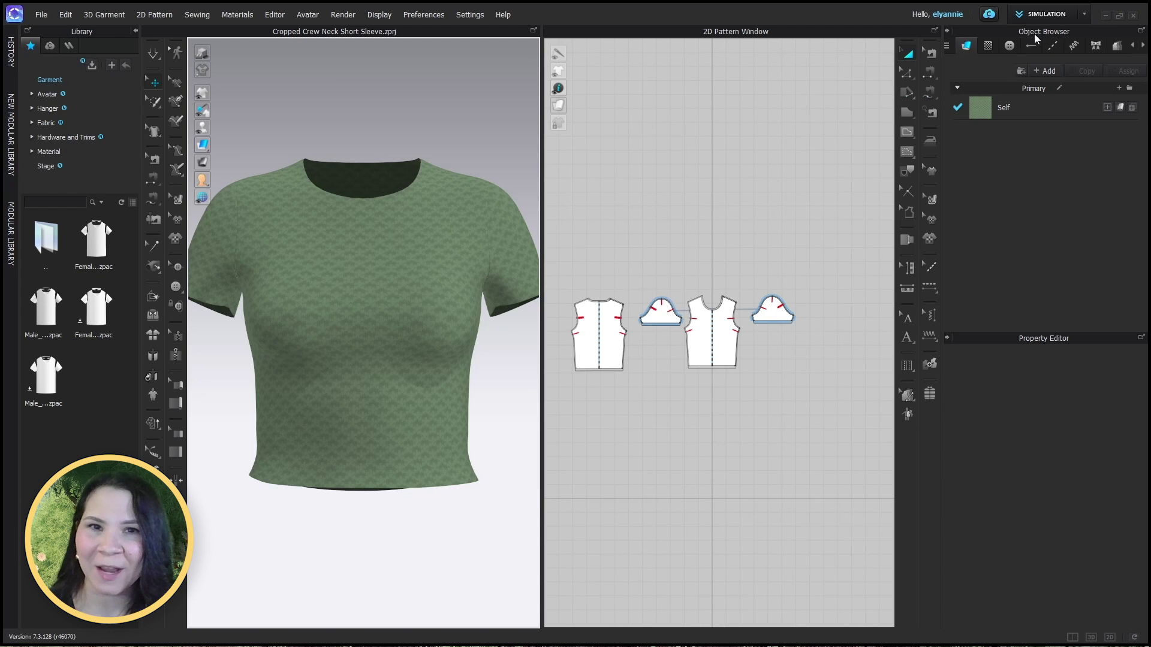
Step: Show the Grading panel in a widened Object Browser and switch to a 2D-only view without the Library
{"action": "left_click", "coordinate": [1116, 46]}
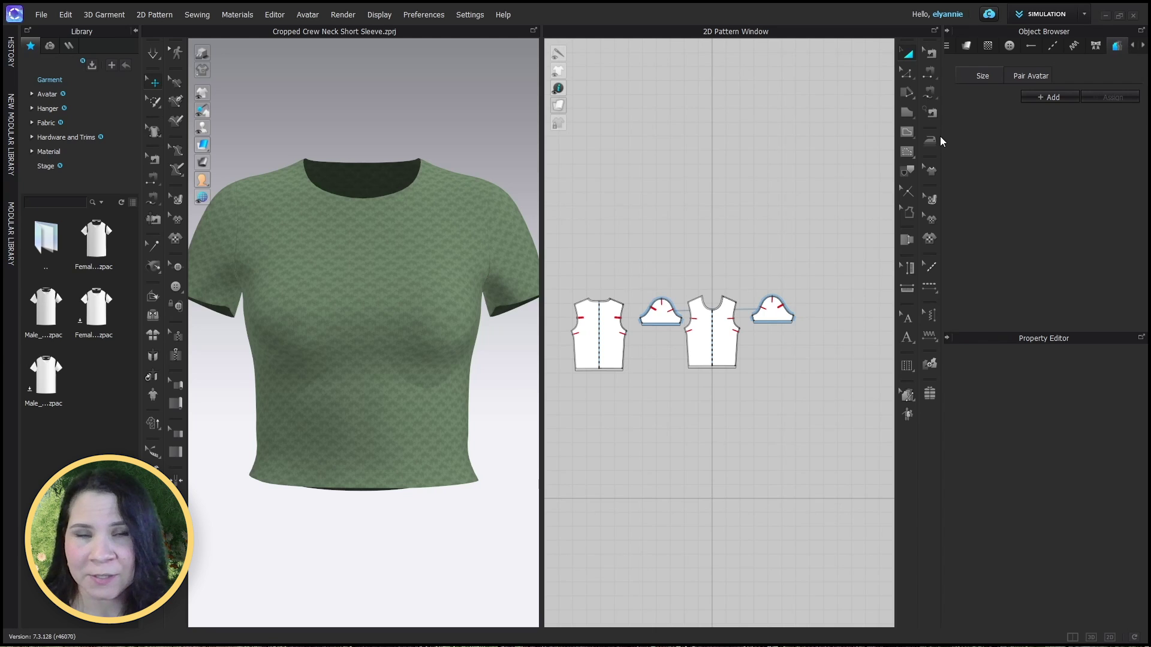
{"action": "left_click_drag", "start_coordinate": [940, 137], "coordinate": [888, 139]}
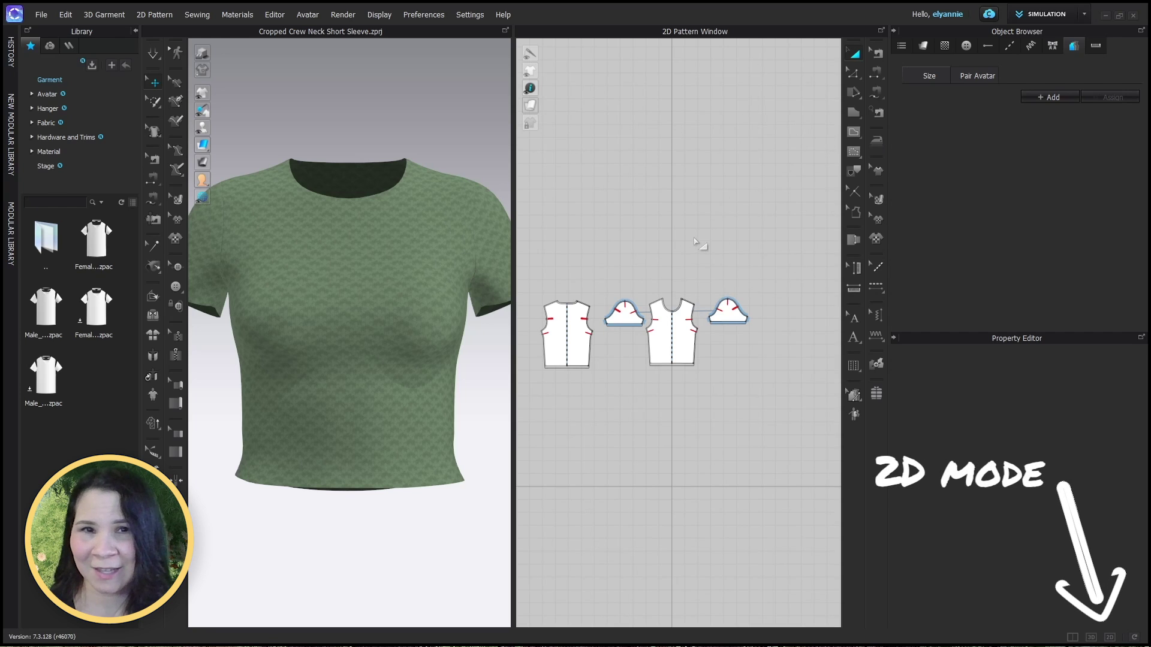
{"action": "left_click", "coordinate": [1109, 637]}
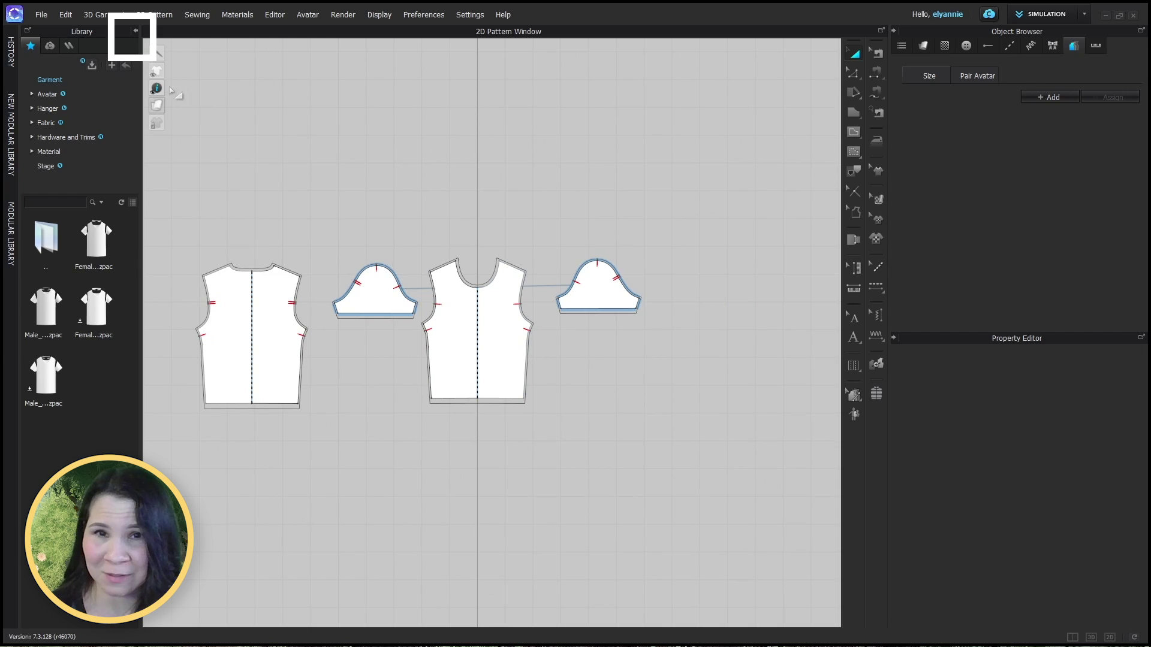
{"action": "left_click", "coordinate": [135, 31]}
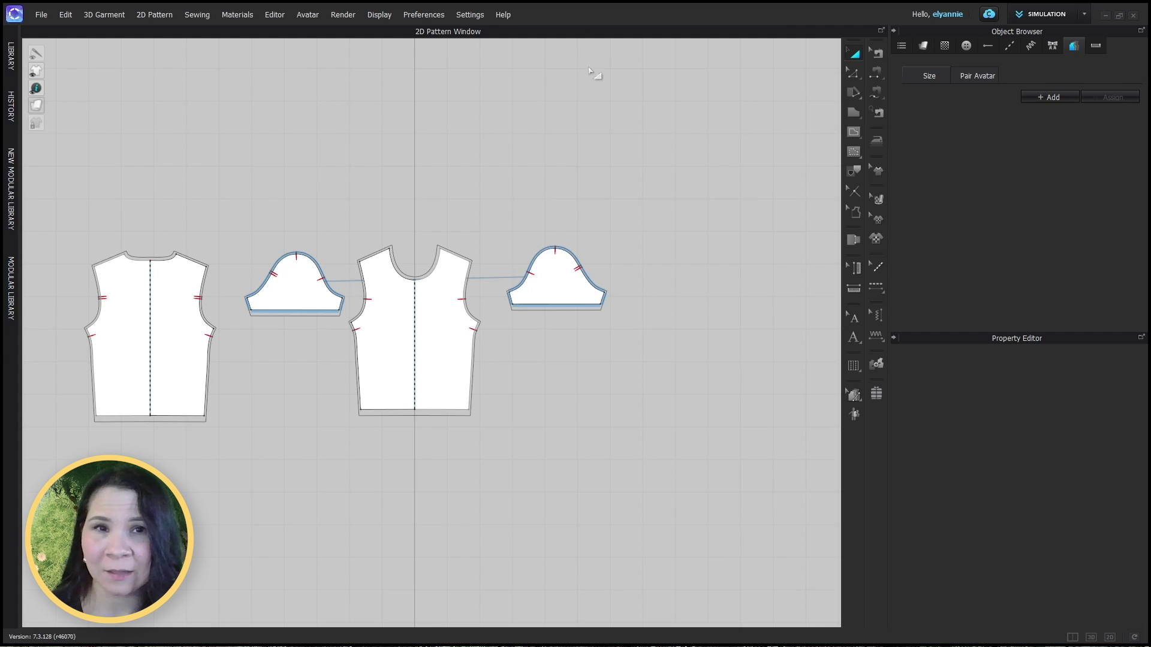
Step: Create a size group and add sizes until it holds five
{"action": "left_click", "coordinate": [1049, 98]}
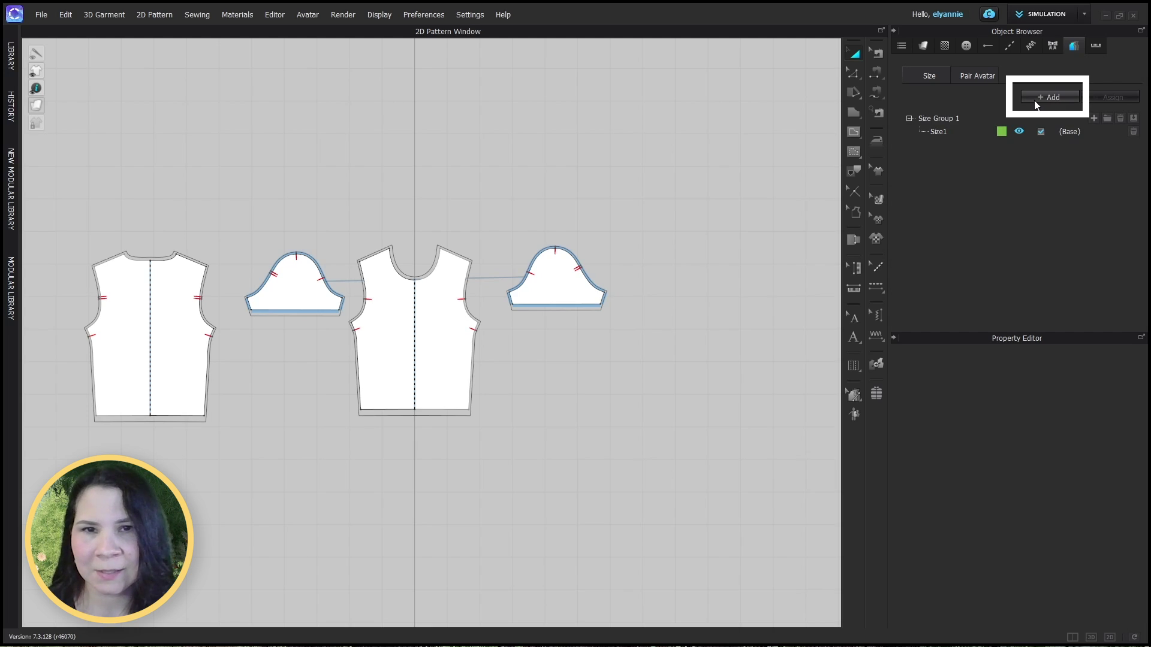
{"action": "left_click", "coordinate": [1094, 120]}
{"action": "left_click", "coordinate": [1094, 120]}
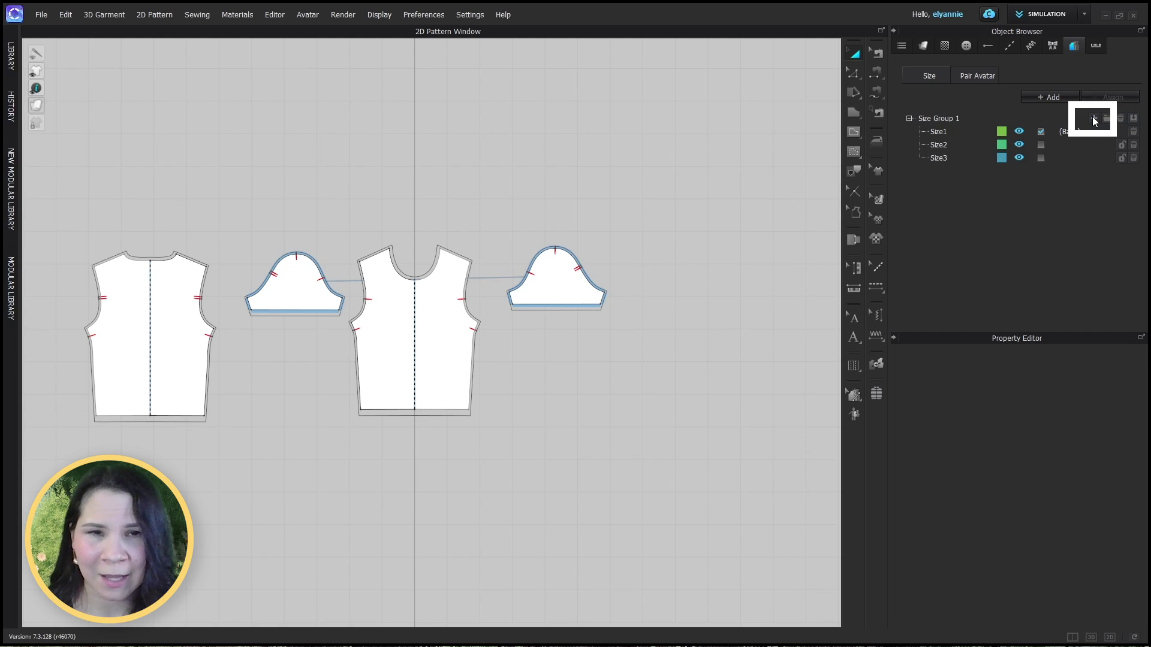
{"action": "left_click", "coordinate": [1094, 120]}
{"action": "left_click", "coordinate": [1093, 120]}
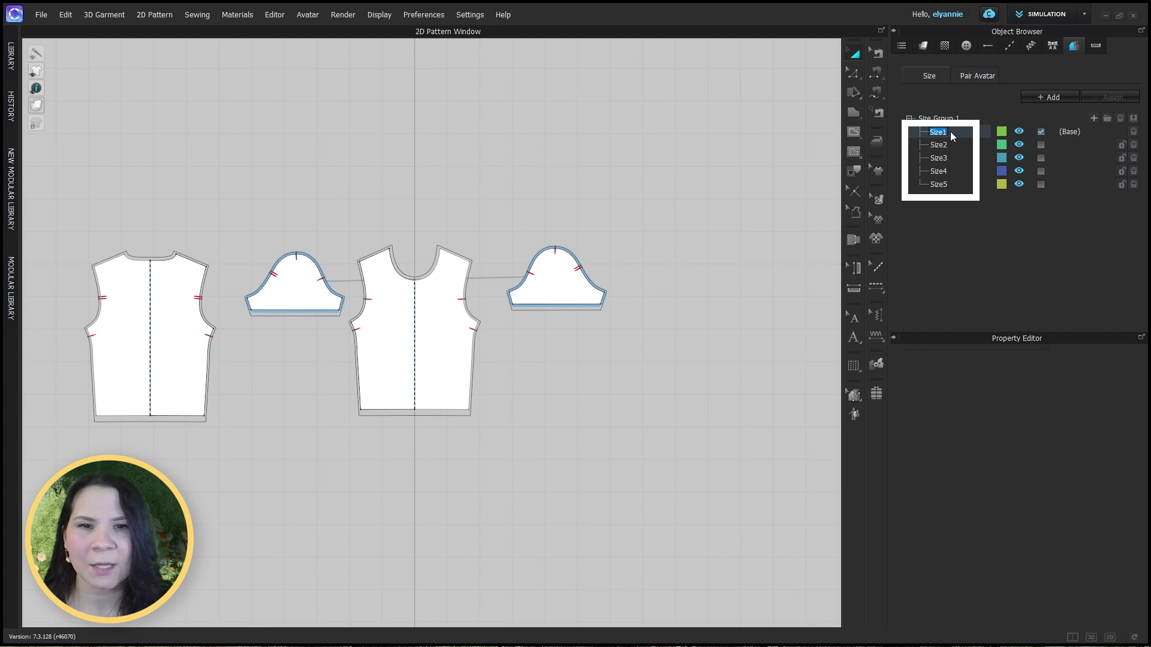
Step: Name the five sizes XS, S, M, L and XL
{"action": "key", "text": "Tab"}
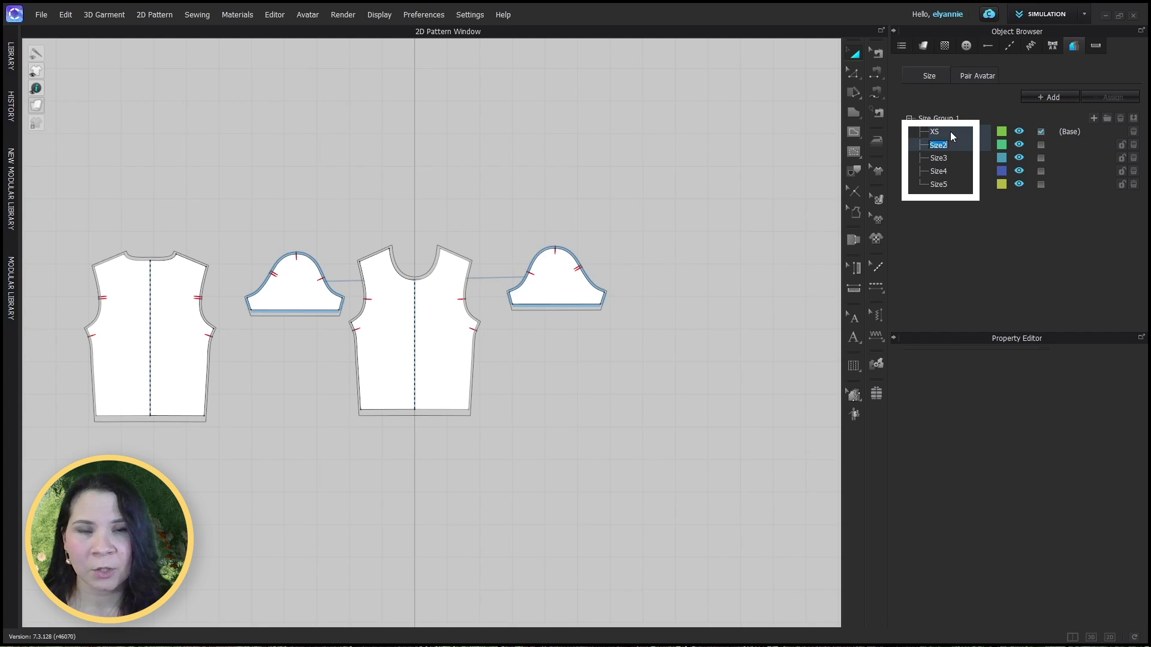
{"action": "type", "text": "S"}
{"action": "key", "text": "Tab"}
{"action": "type", "text": "M"}
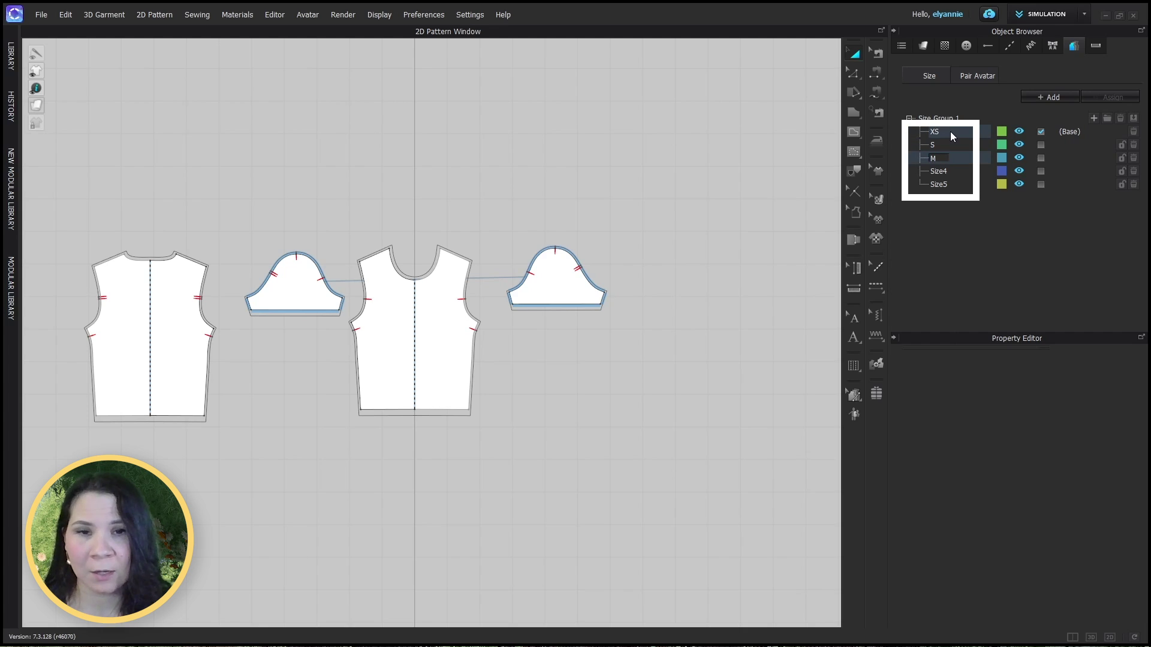
{"action": "key", "text": "Tab"}
{"action": "type", "text": "L"}
{"action": "key", "text": "Tab"}
{"action": "type", "text": "XL"}
{"action": "left_click", "coordinate": [959, 232]}
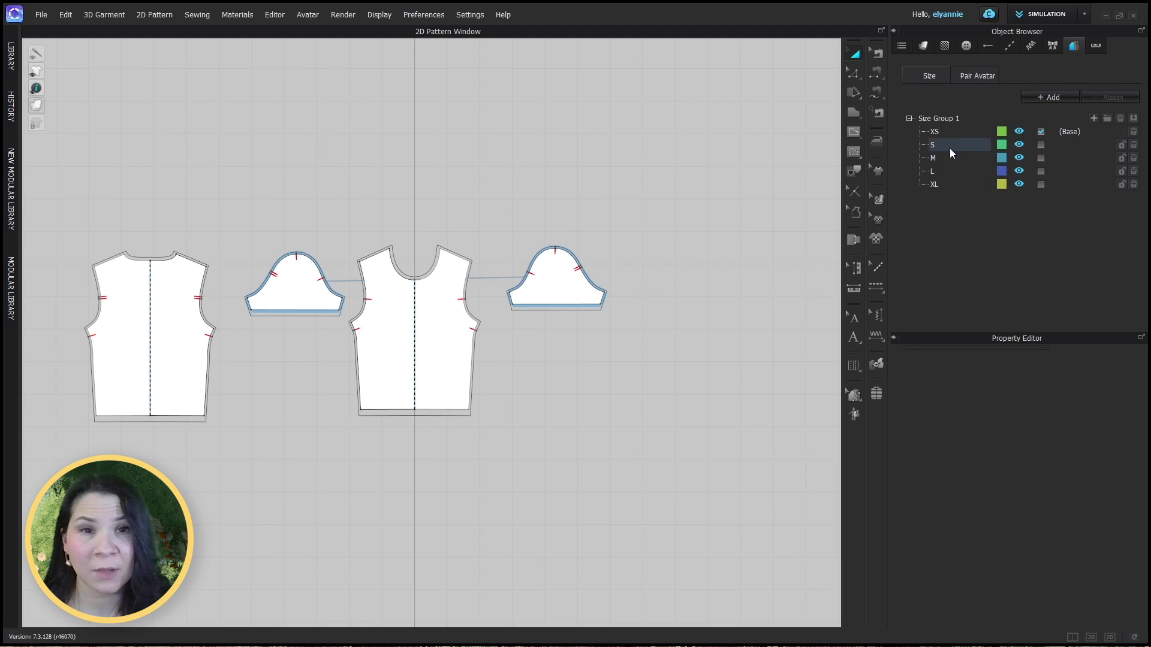
Step: Rename Size Group 1 to 'Womens' and marquee-select all four pattern pieces
{"action": "double_click", "coordinate": [948, 120]}
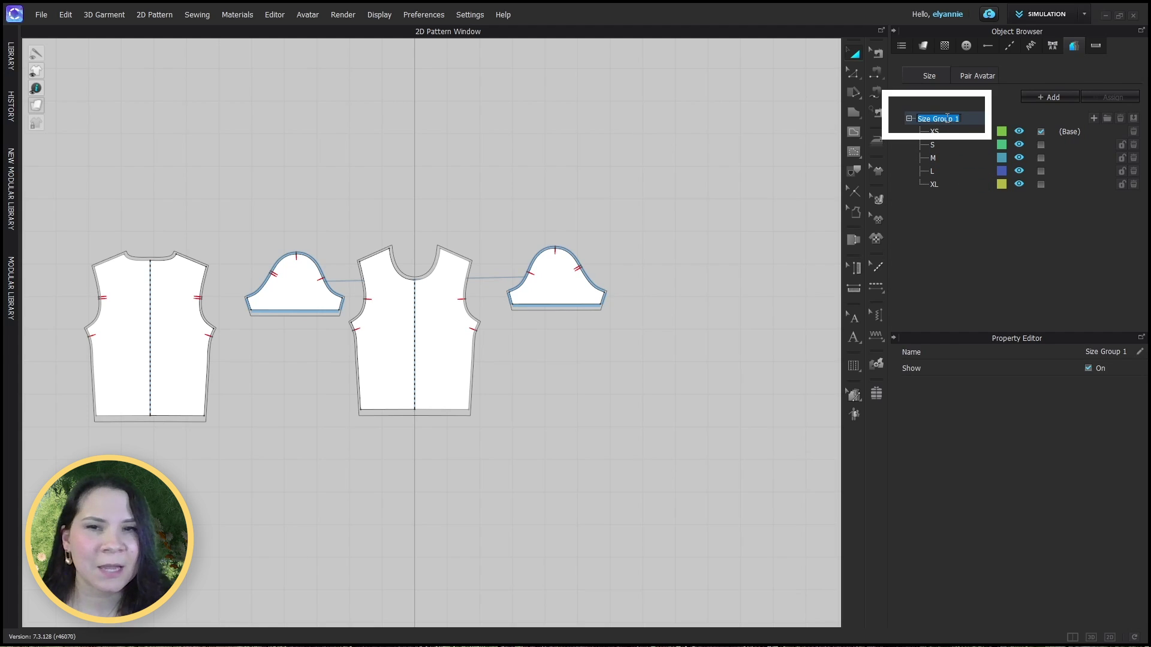
{"action": "type", "text": "Womens"}
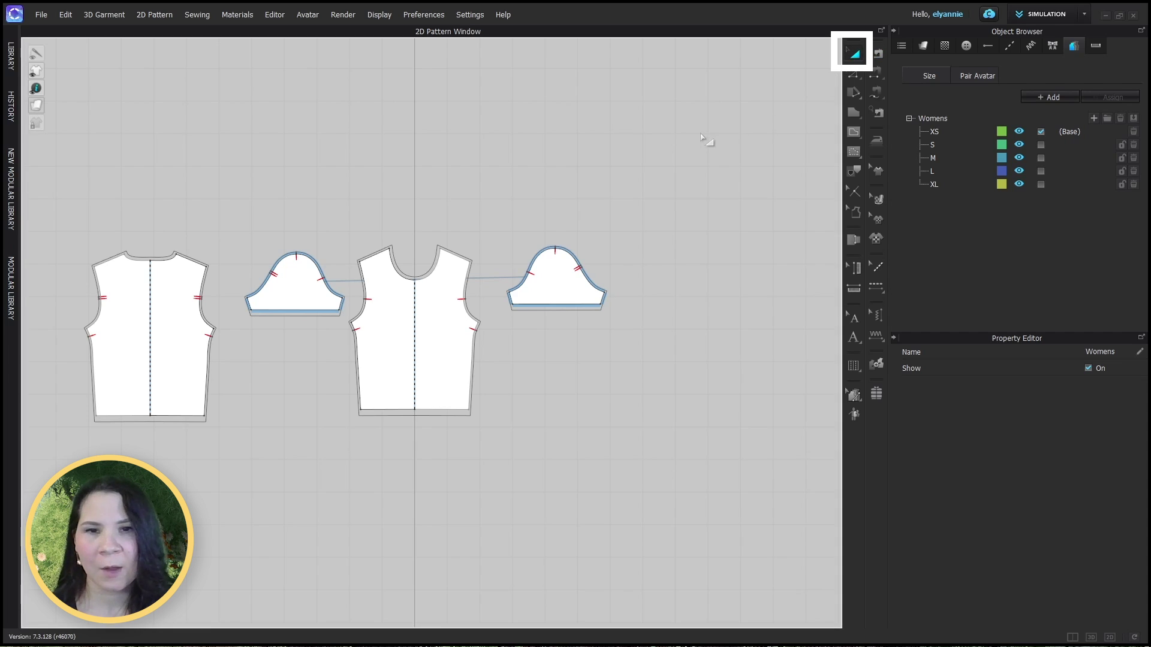
{"action": "left_click_drag", "start_coordinate": [700, 133], "coordinate": [60, 517]}
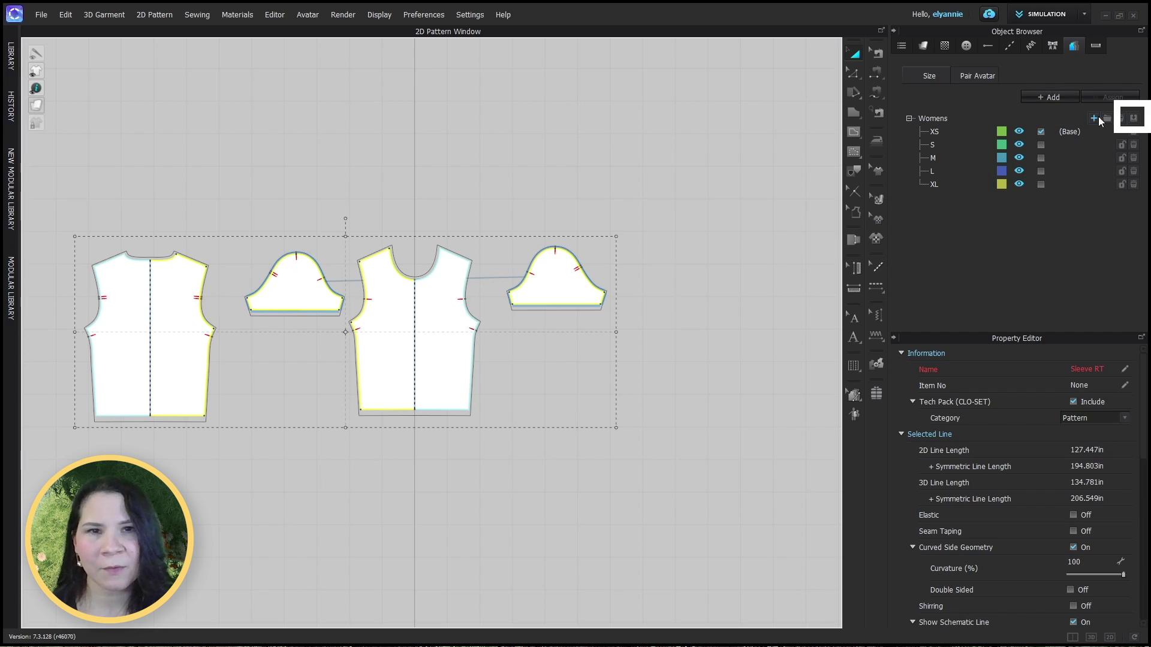
Step: Assign the Womens sizes to the selected patterns, accepting curve-point conversion, and set M as base
{"action": "left_click", "coordinate": [1134, 122]}
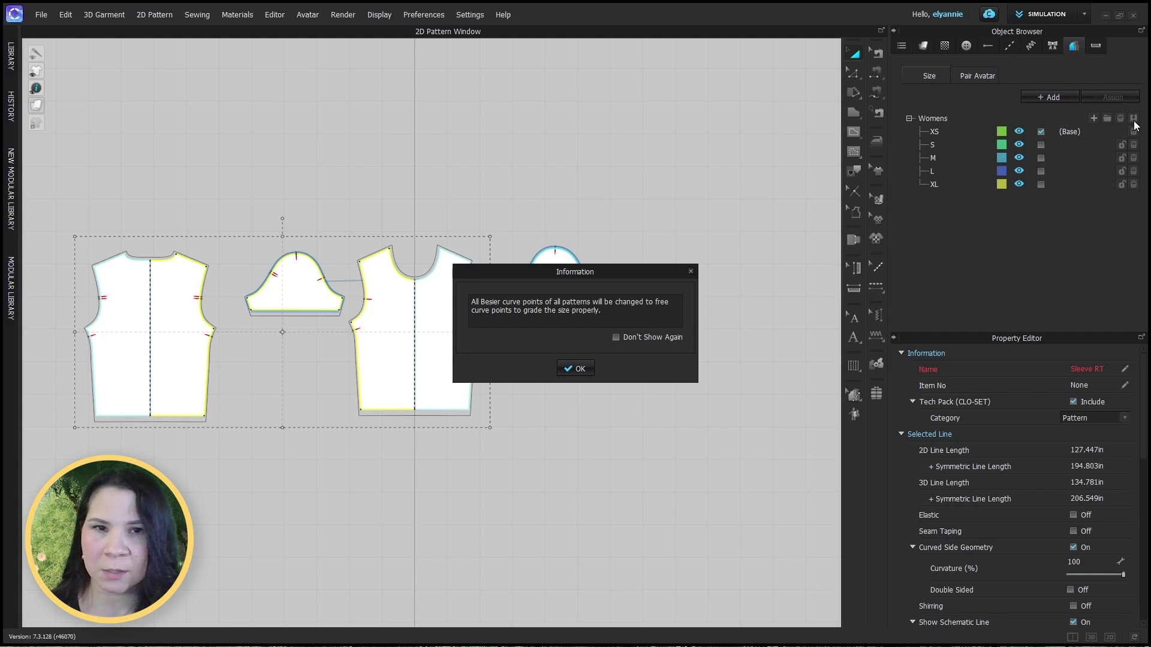
{"action": "left_click", "coordinate": [577, 369]}
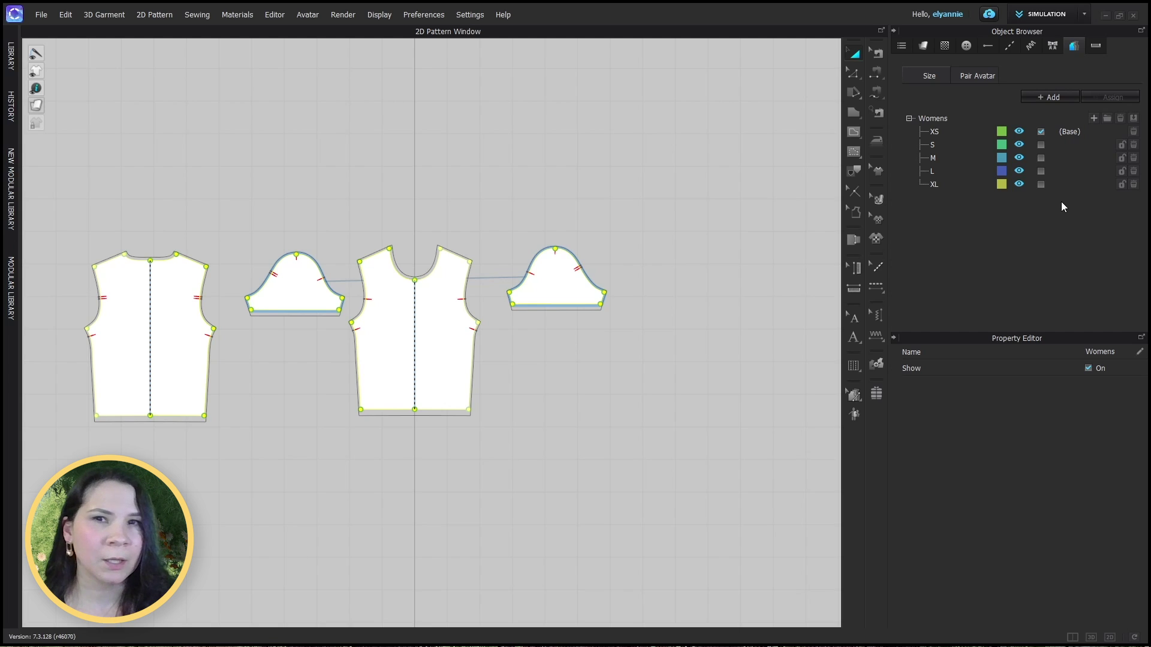
{"action": "left_click", "coordinate": [1041, 158]}
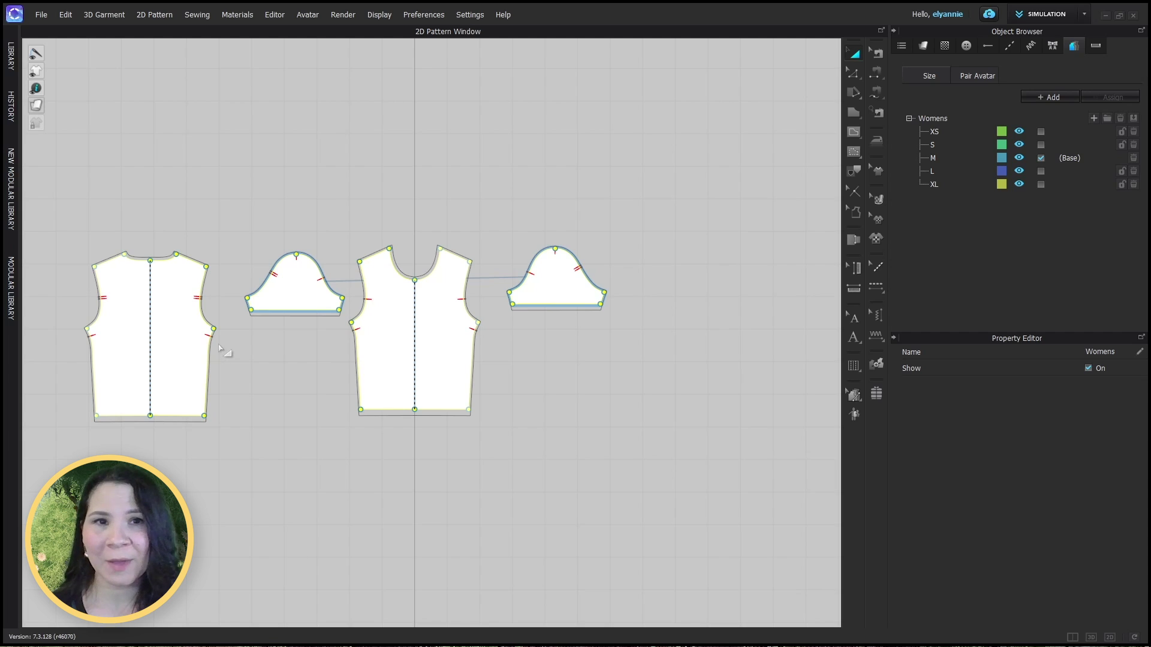
{"action": "mouse_move", "coordinate": [36, 71]}
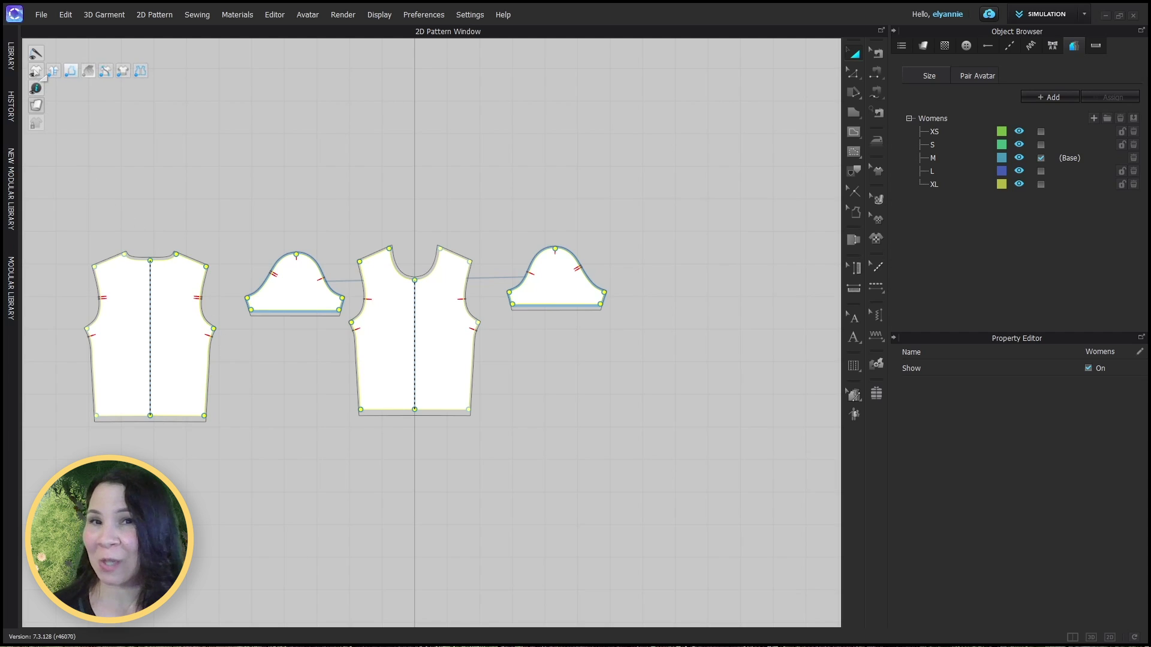
Step: Hide point markers and show grading tables for the bodice's bottom-right corner point
{"action": "left_click", "coordinate": [87, 71]}
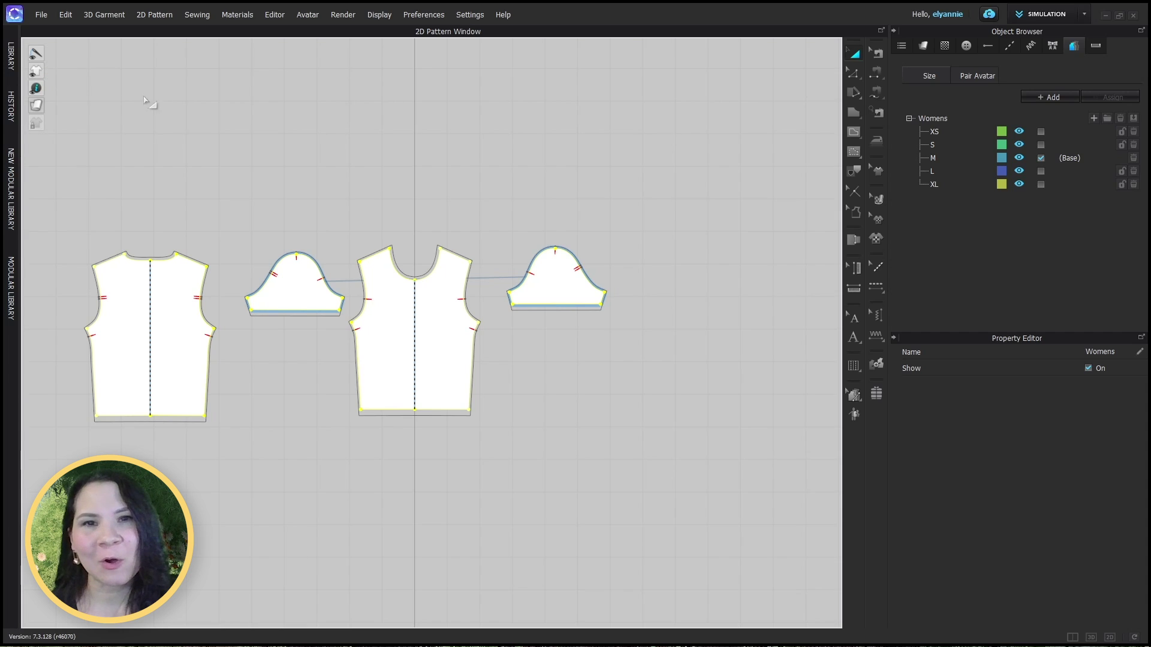
{"action": "left_click", "coordinate": [856, 396]}
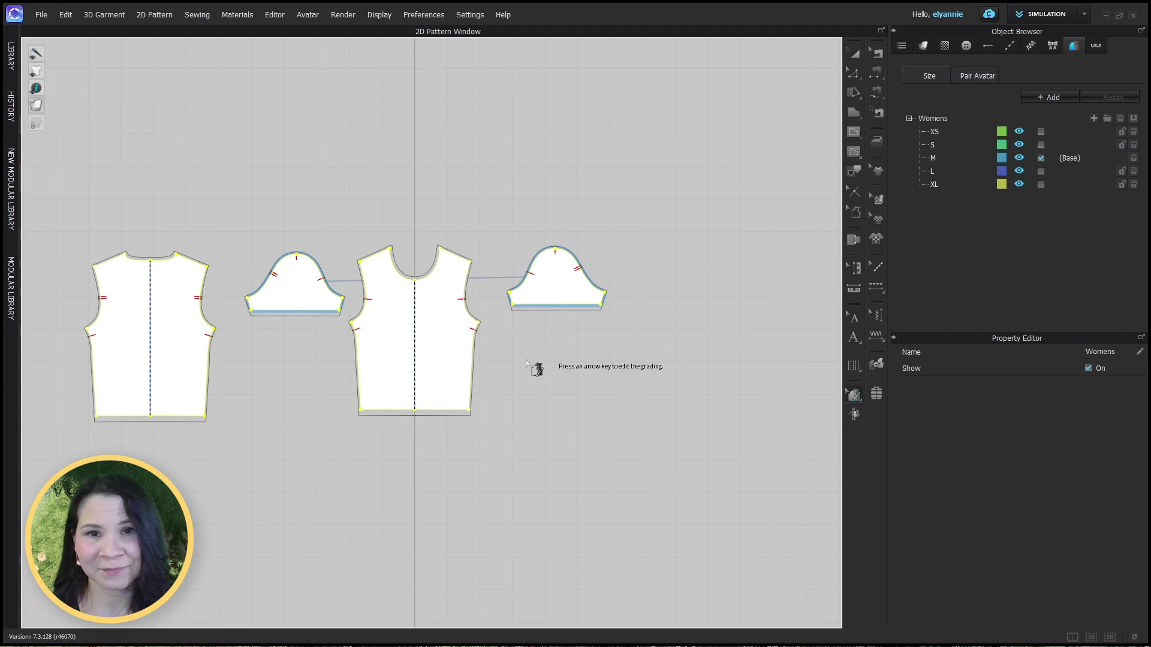
{"action": "scroll", "coordinate": [470, 413], "scroll_direction": "up", "scroll_amount": 5}
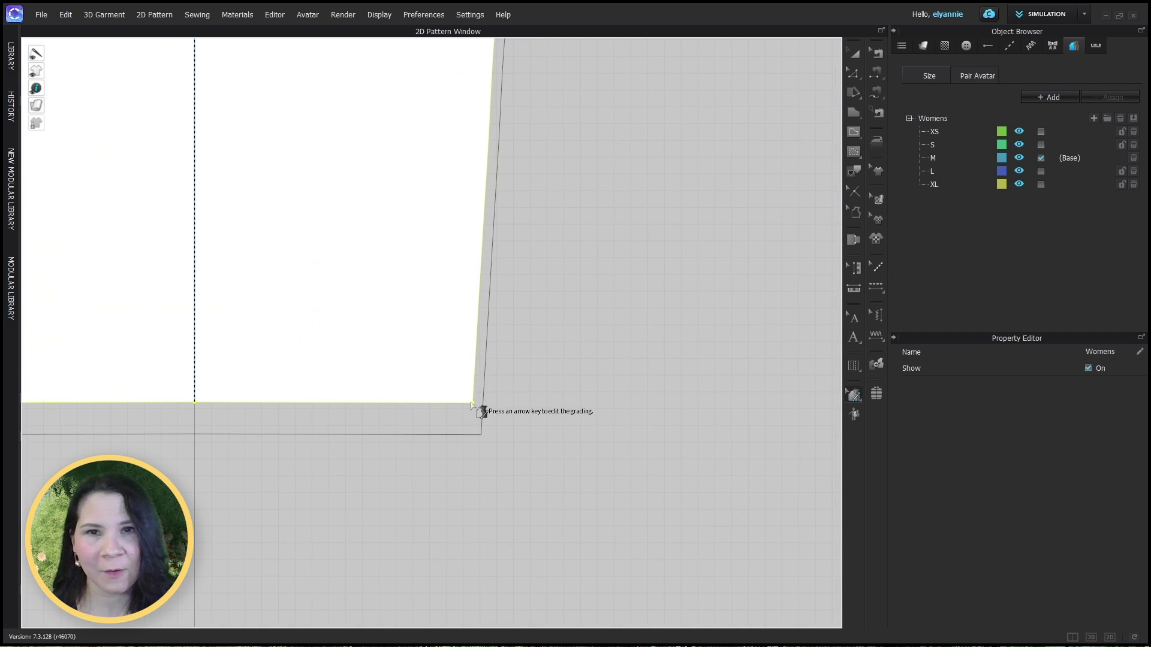
{"action": "left_click", "coordinate": [472, 402]}
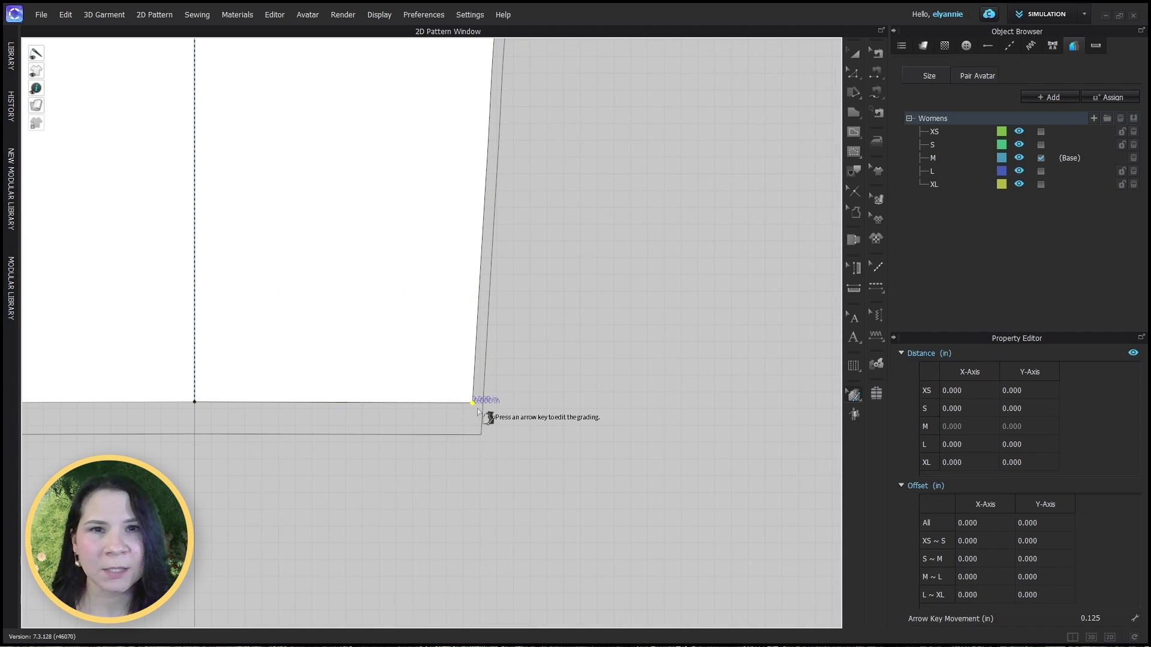
{"action": "left_click_drag", "start_coordinate": [965, 333], "coordinate": [958, 247]}
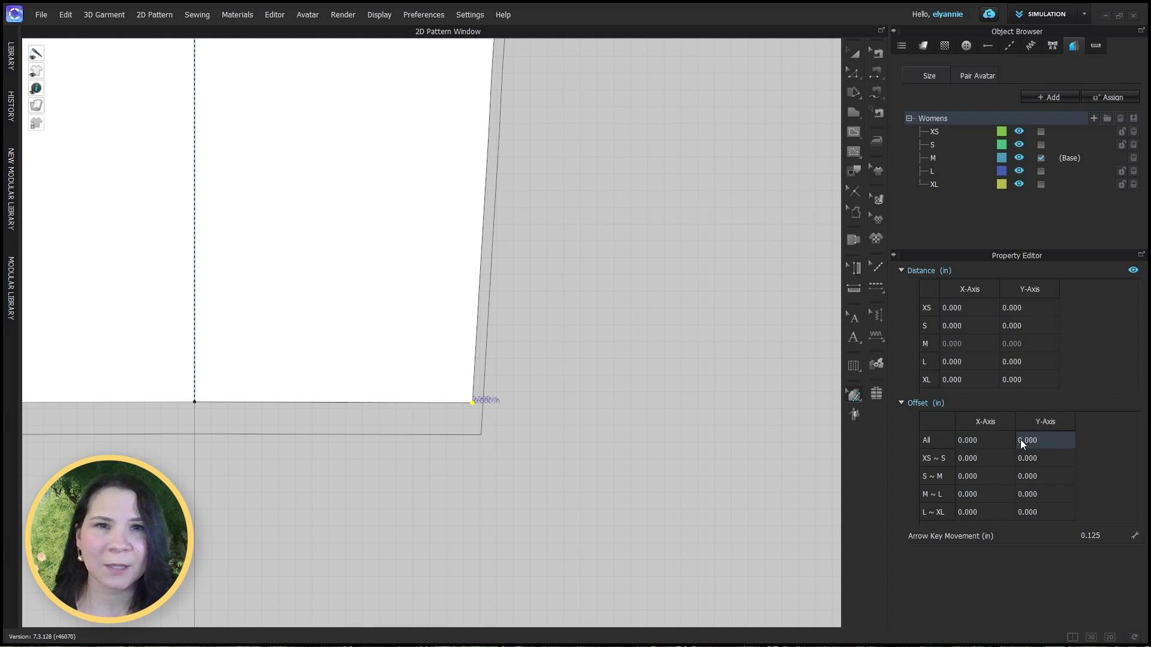
{"action": "left_click", "coordinate": [983, 441]}
{"action": "double_click", "coordinate": [979, 440]}
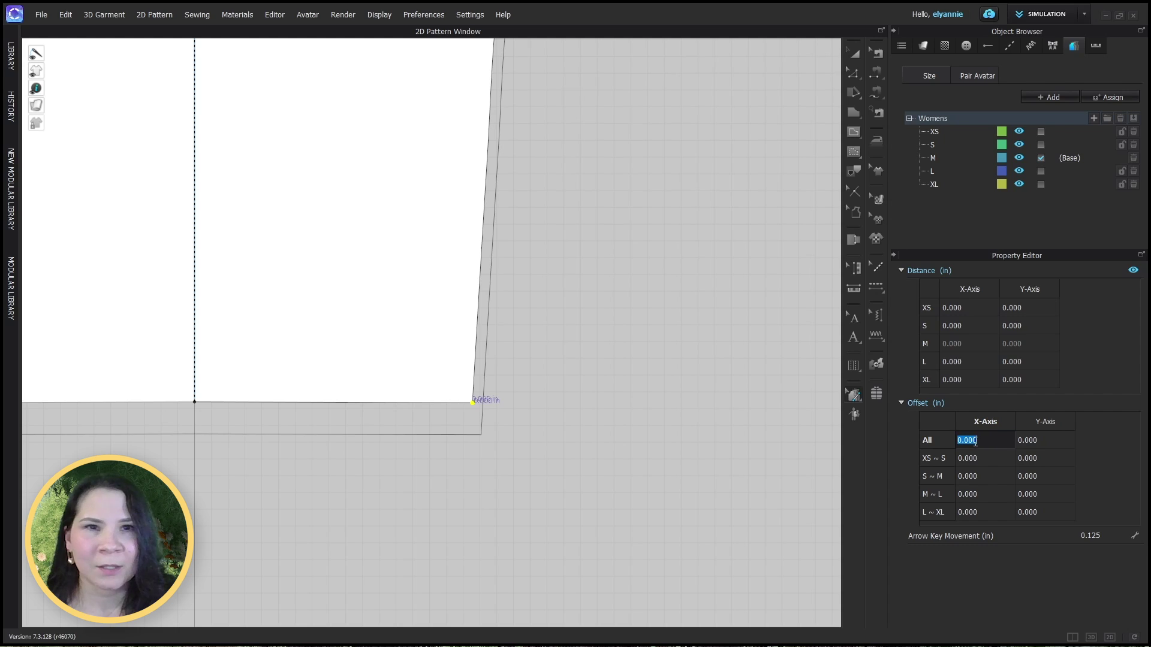
{"action": "type", "text": "0.5"}
{"action": "key", "text": "Return"}
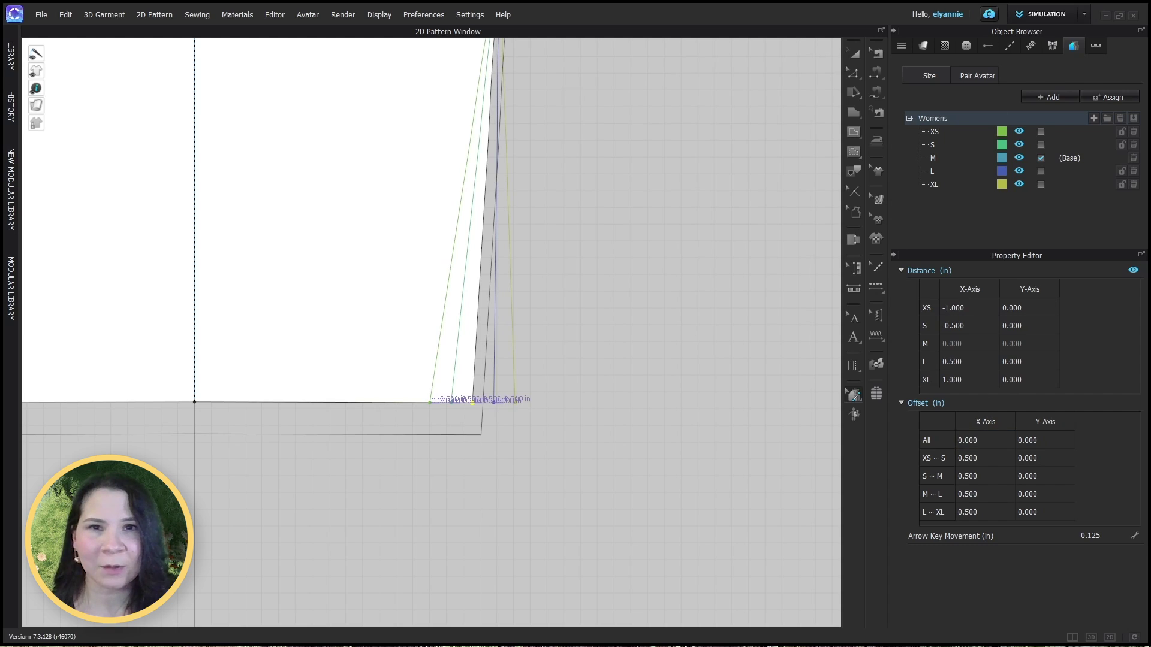
{"action": "scroll", "coordinate": [483, 434], "scroll_direction": "up", "scroll_amount": 5}
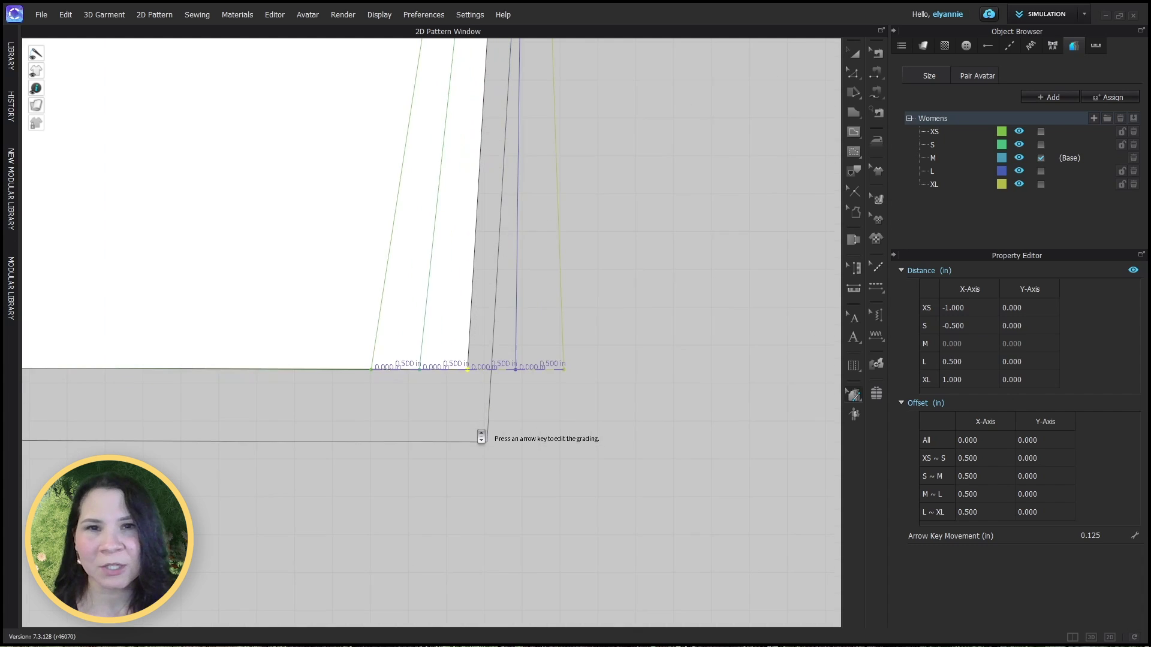
{"action": "scroll", "coordinate": [483, 423], "scroll_direction": "up", "scroll_amount": 3}
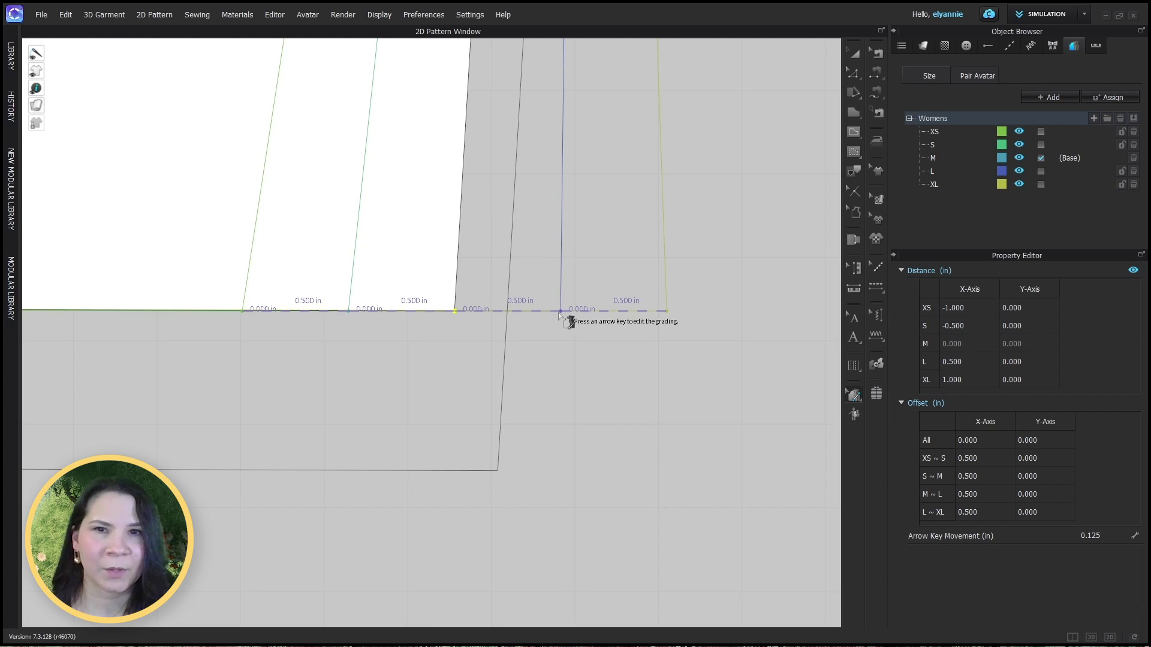
{"action": "mouse_move", "coordinate": [36, 72]}
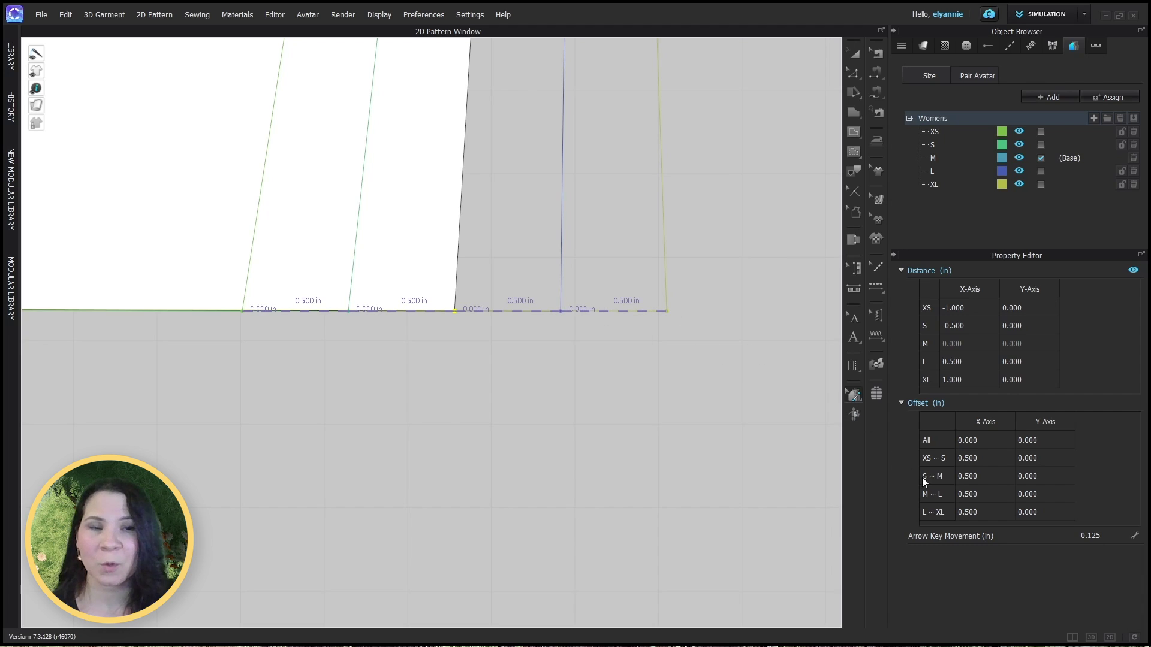
Step: Set the hem corner's M~L X offset to 0.75 in, keeping arrow-key step at 0.125
{"action": "double_click", "coordinate": [972, 493]}
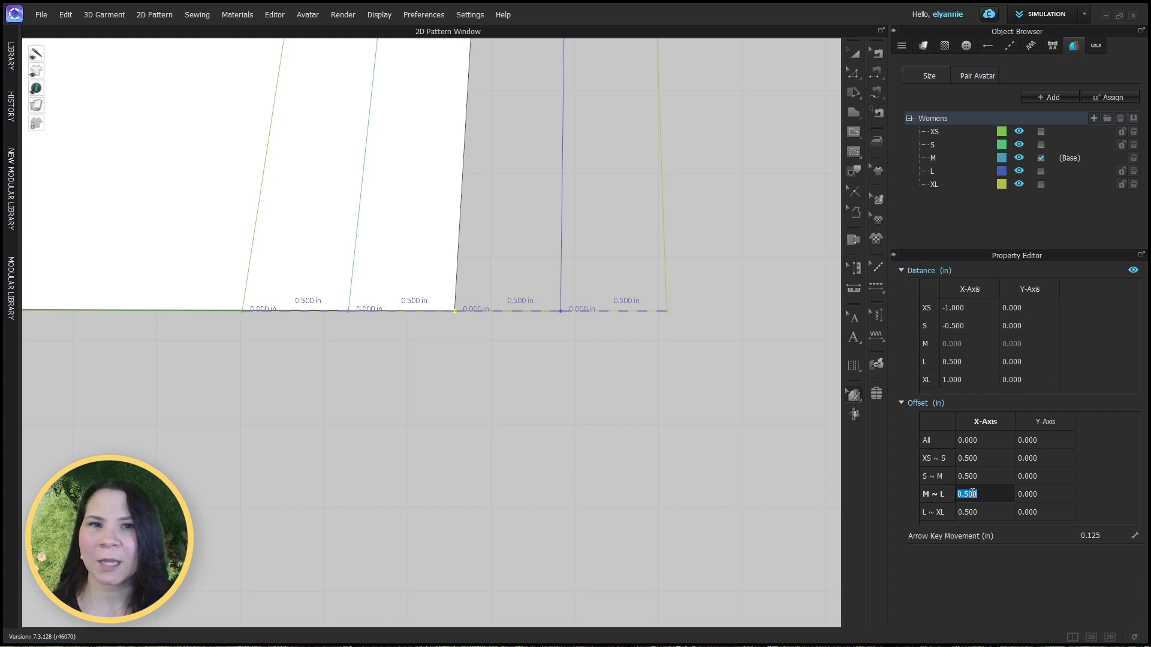
{"action": "type", "text": ".75"}
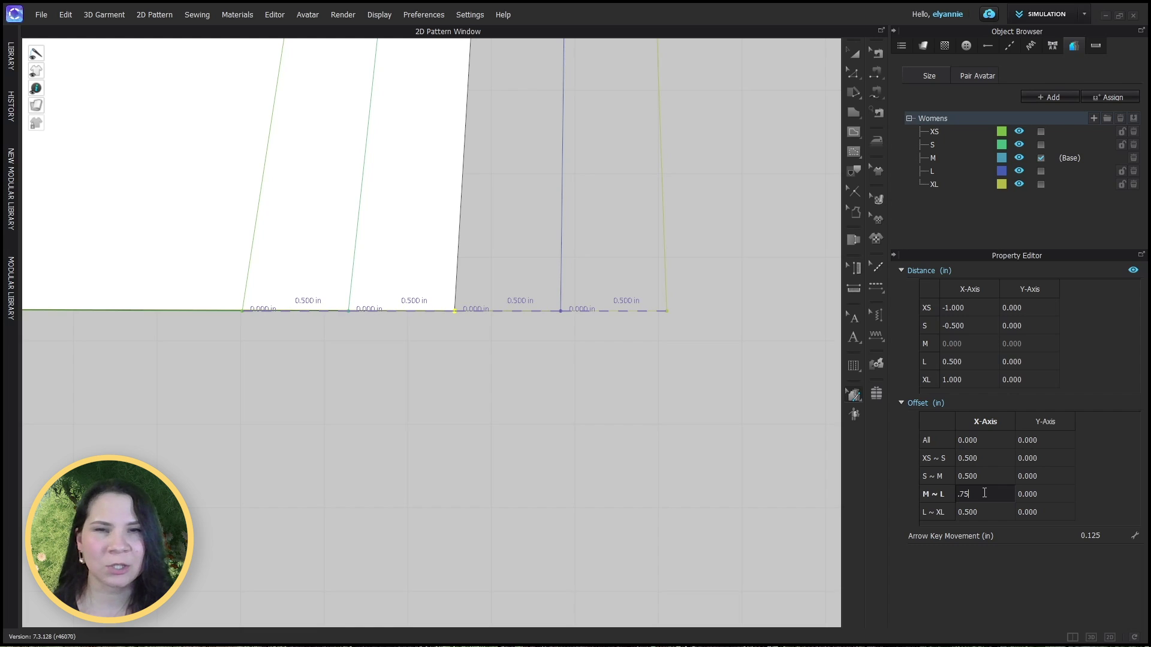
{"action": "key", "text": "Return"}
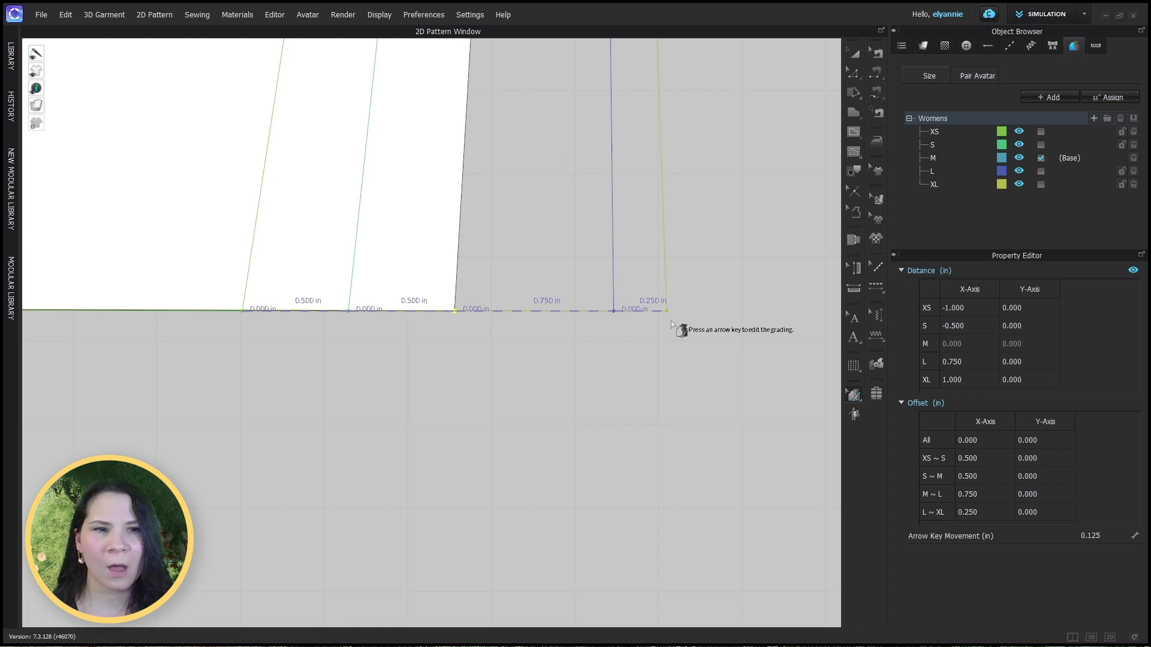
{"action": "left_click", "coordinate": [980, 513]}
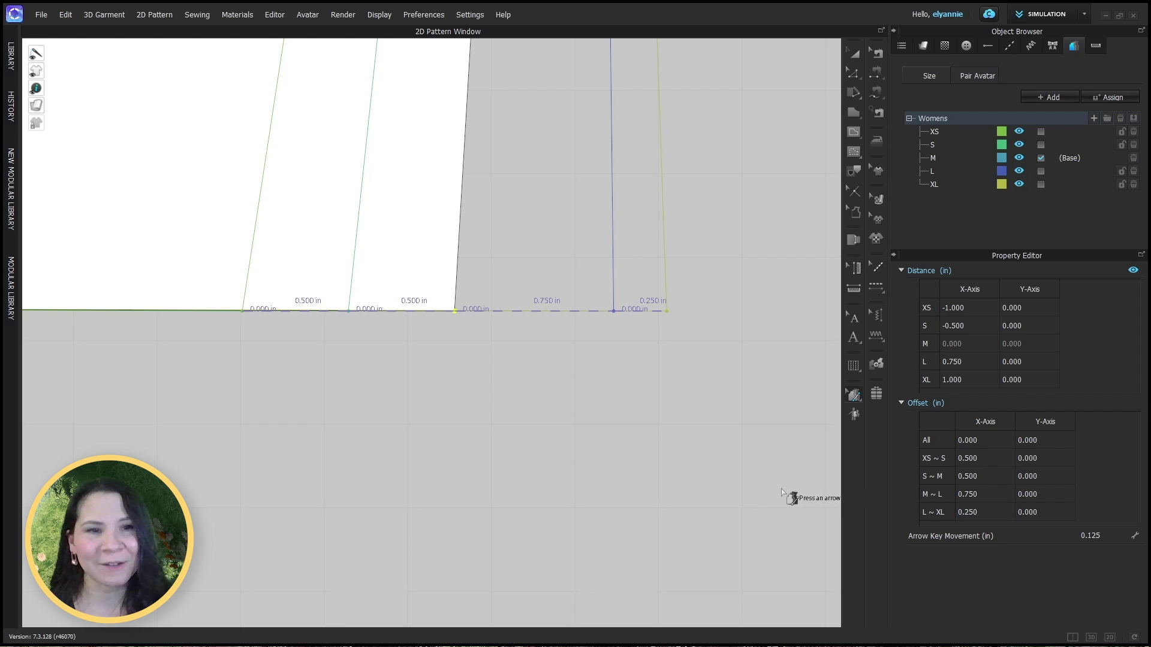
{"action": "left_click", "coordinate": [1081, 536]}
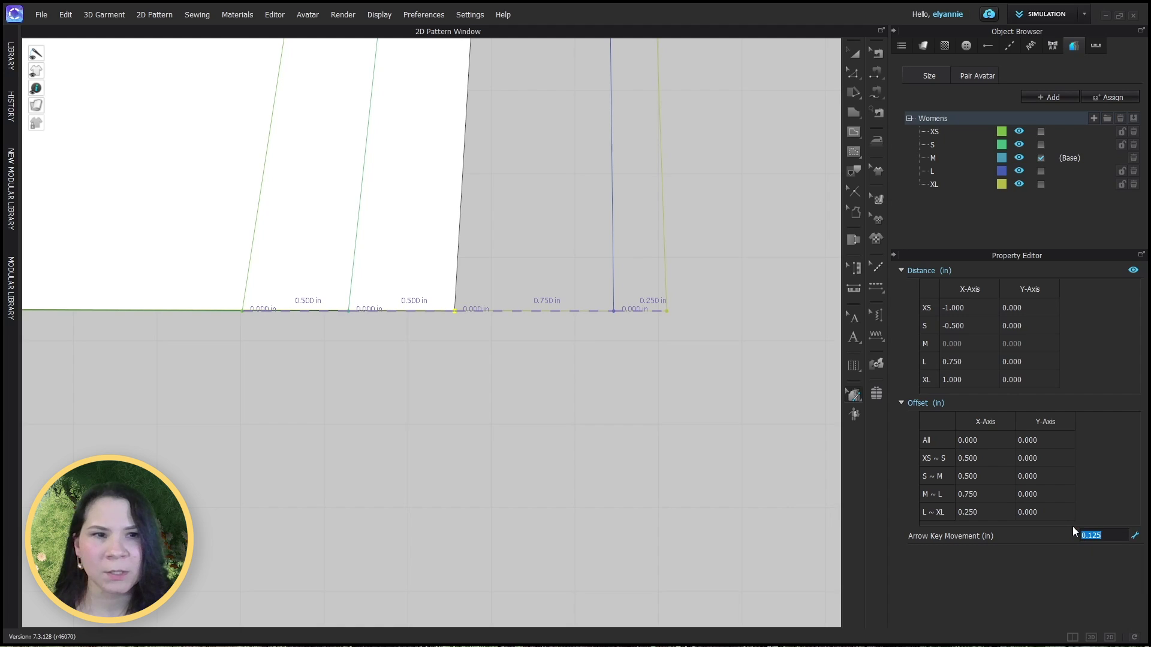
{"action": "key", "text": "Return"}
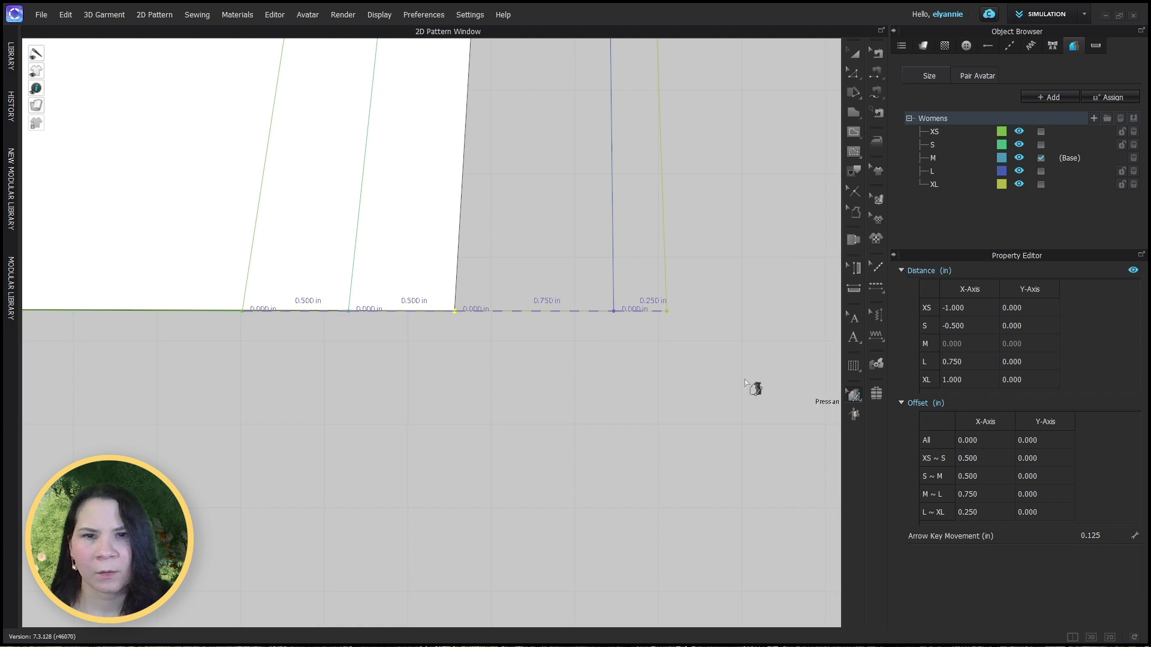
{"action": "scroll", "coordinate": [450, 327], "scroll_direction": "down", "scroll_amount": 5}
Step: Grade the bodice's underarm corner point 0.25 in outward and 0.125 in lower per size
{"action": "scroll", "coordinate": [423, 289], "scroll_direction": "up", "scroll_amount": 5}
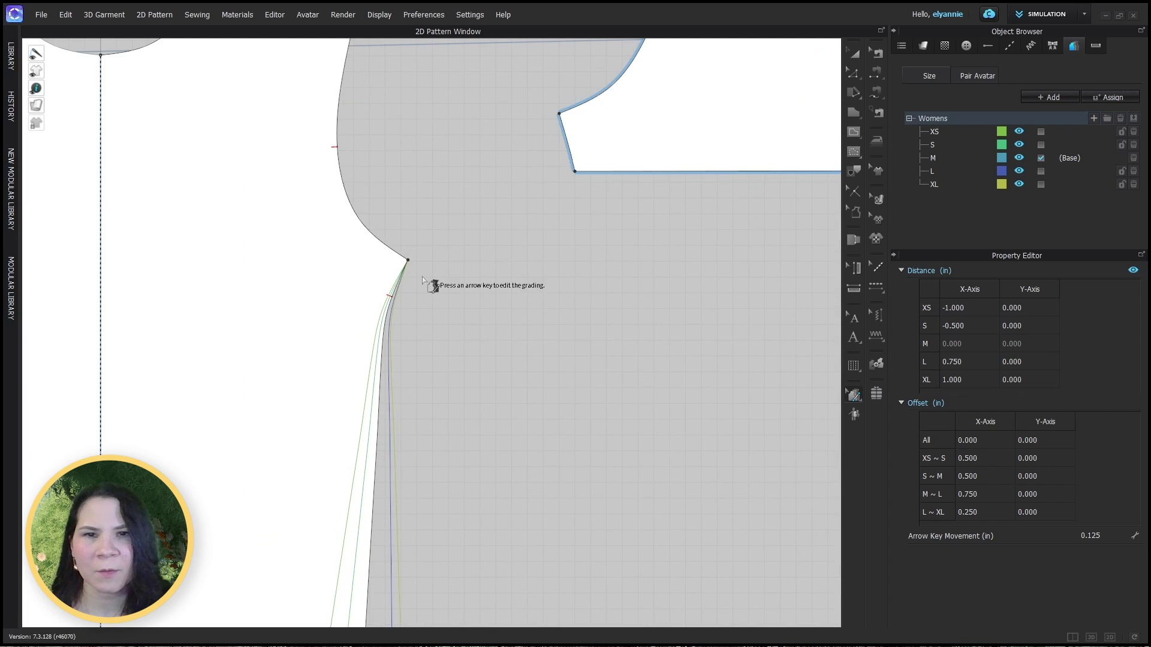
{"action": "left_click", "coordinate": [419, 261]}
{"action": "left_click", "coordinate": [404, 258]}
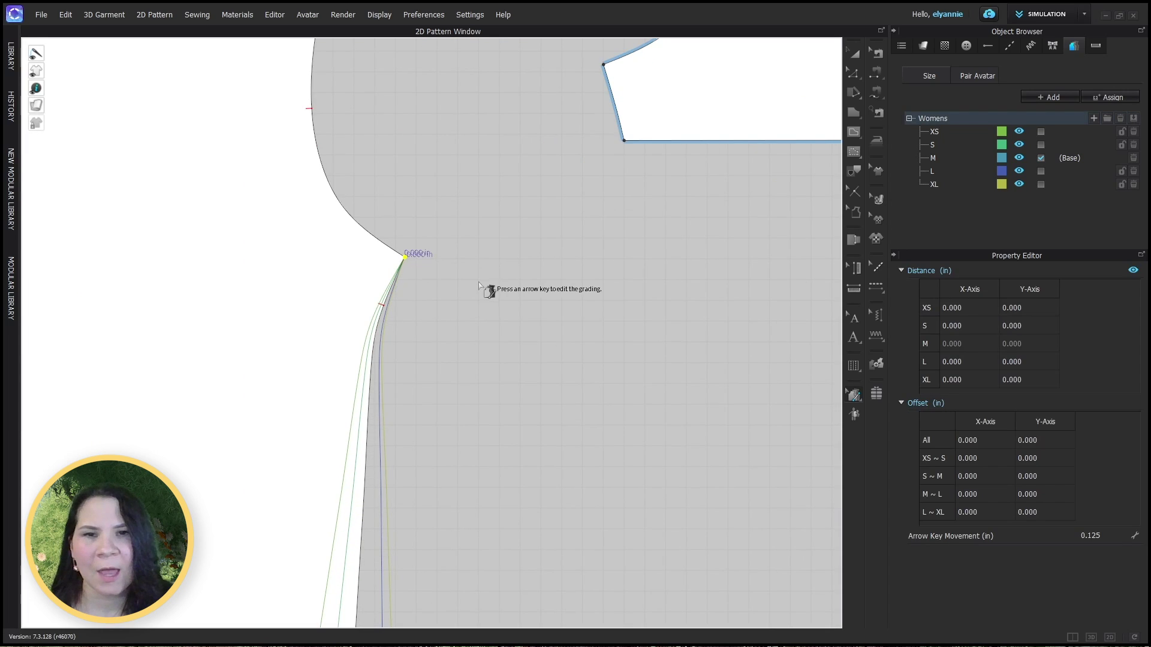
{"action": "scroll", "coordinate": [419, 264], "scroll_direction": "up", "scroll_amount": 8}
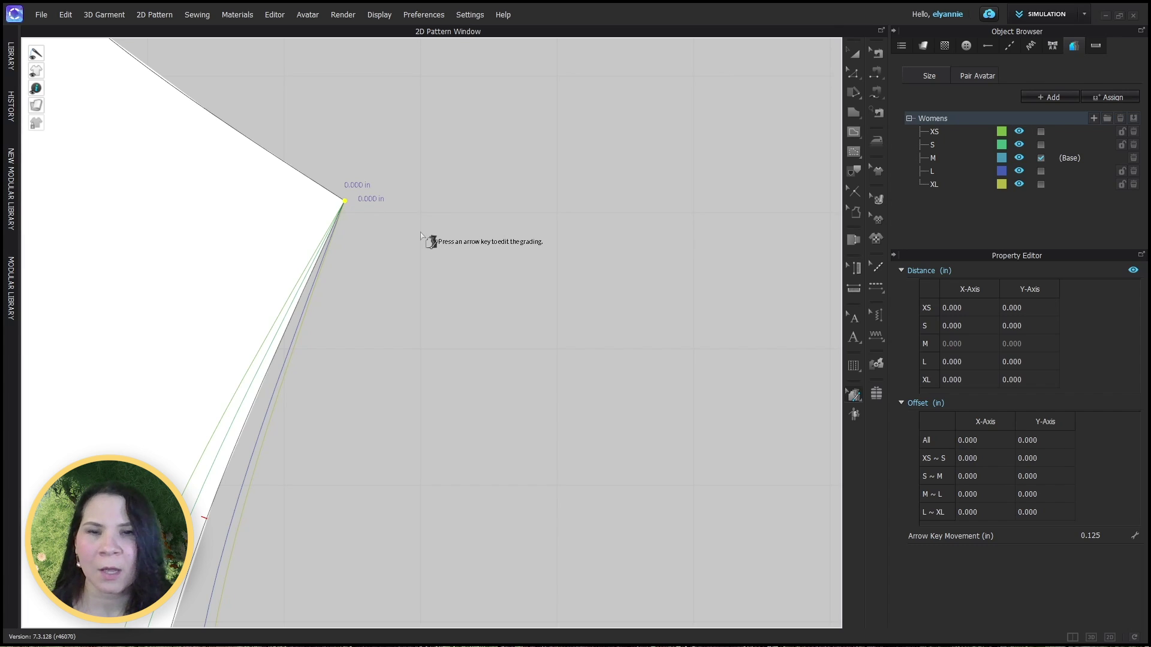
{"action": "key", "text": "Down"}
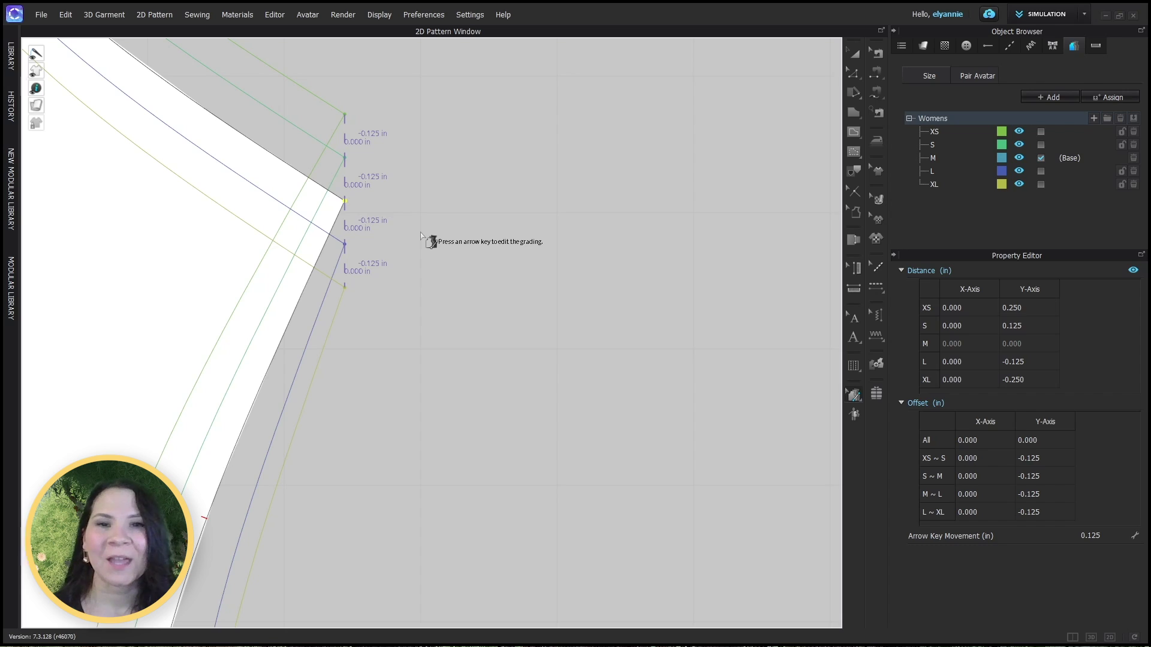
{"action": "key", "text": "Right"}
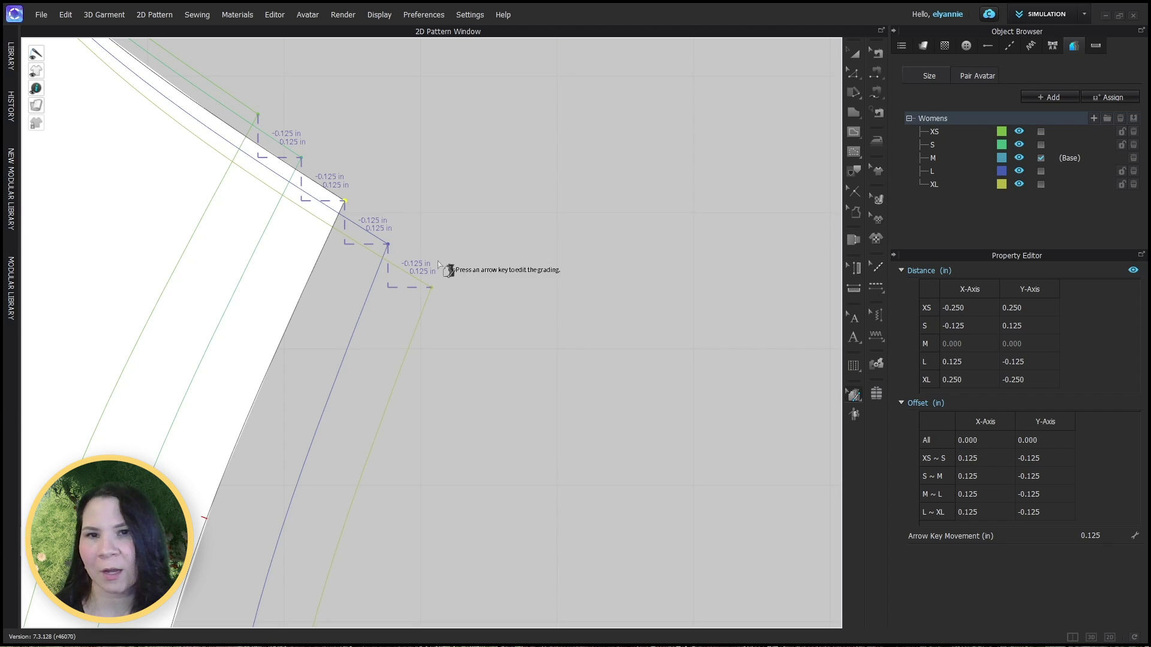
{"action": "scroll", "coordinate": [446, 258], "scroll_direction": "up", "scroll_amount": 3}
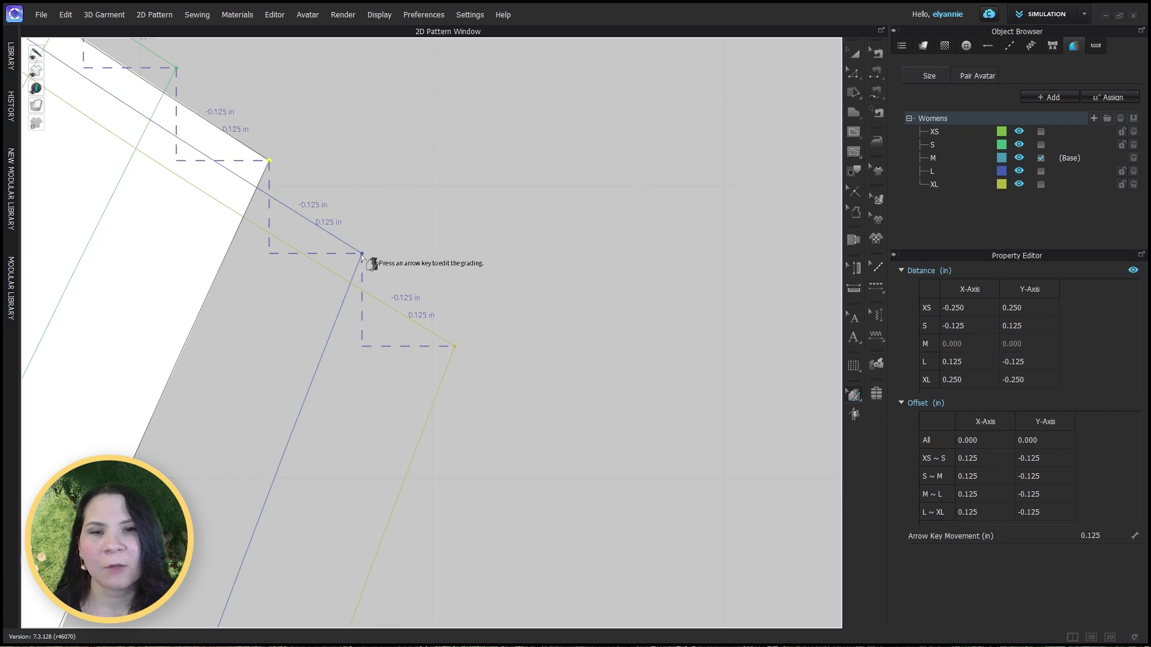
{"action": "key", "text": "Right"}
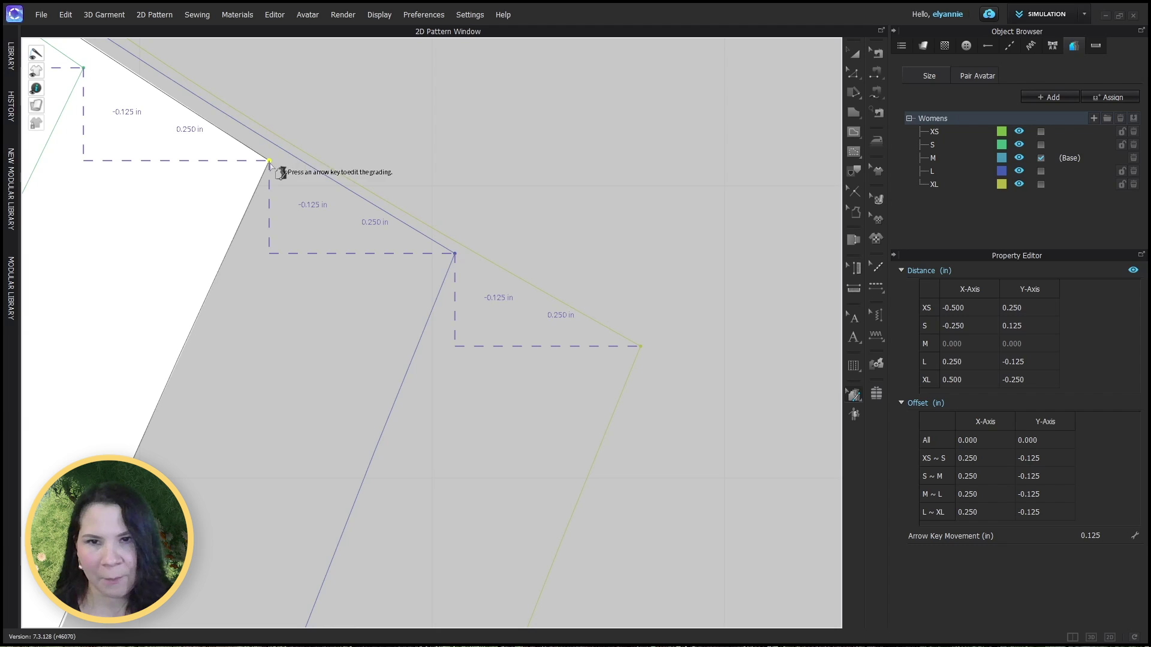
{"action": "key", "text": "Right"}
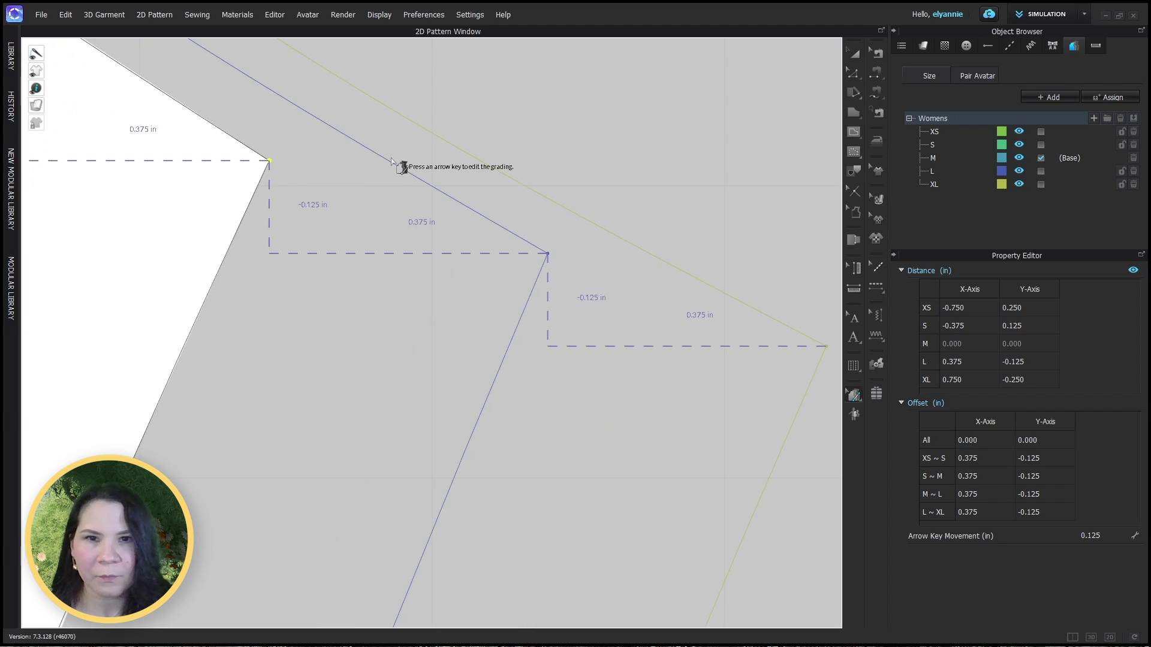
{"action": "scroll", "coordinate": [357, 331], "scroll_direction": "down", "scroll_amount": 5}
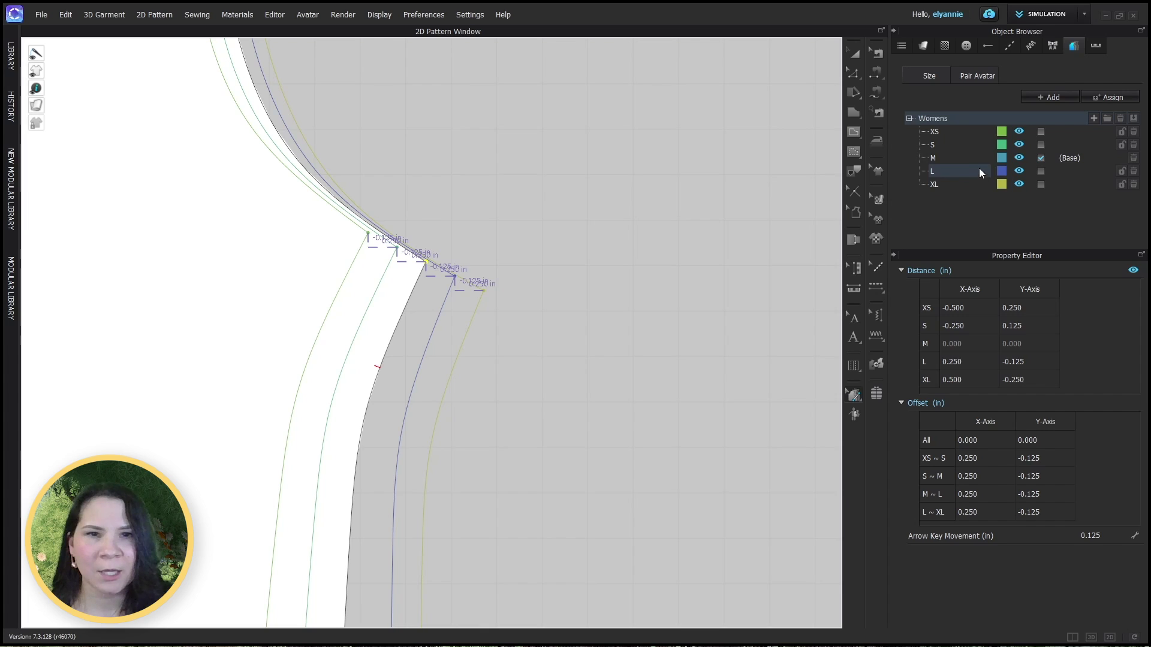
Step: Change the XS size colour to magenta
{"action": "left_click", "coordinate": [1001, 134]}
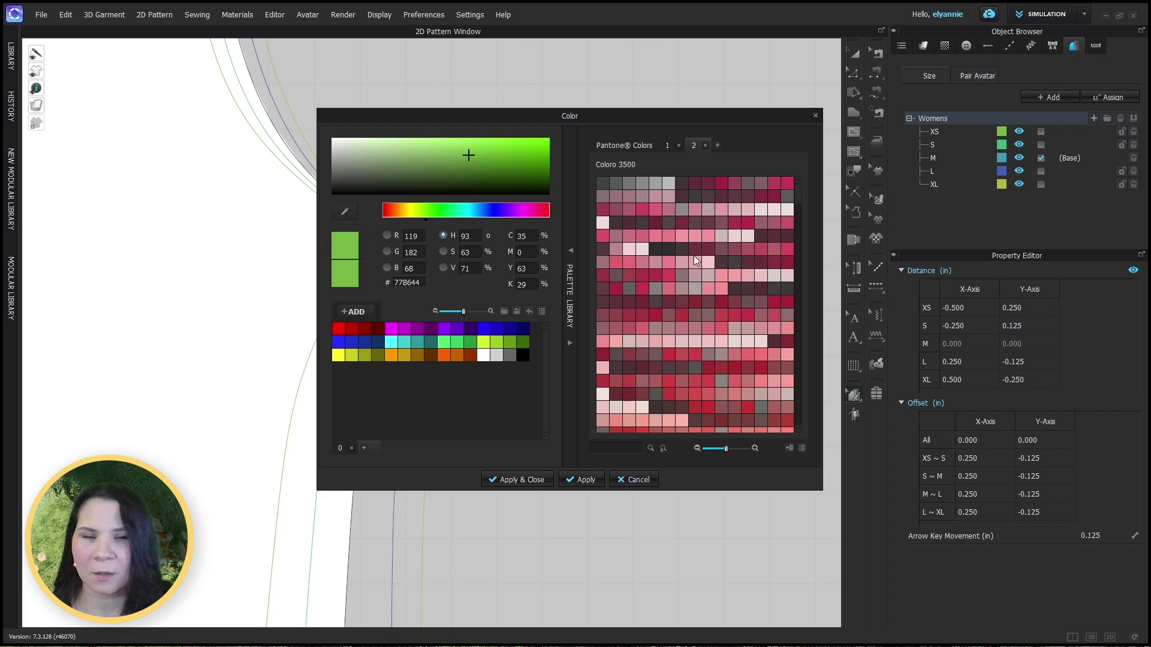
{"action": "left_click", "coordinate": [391, 329]}
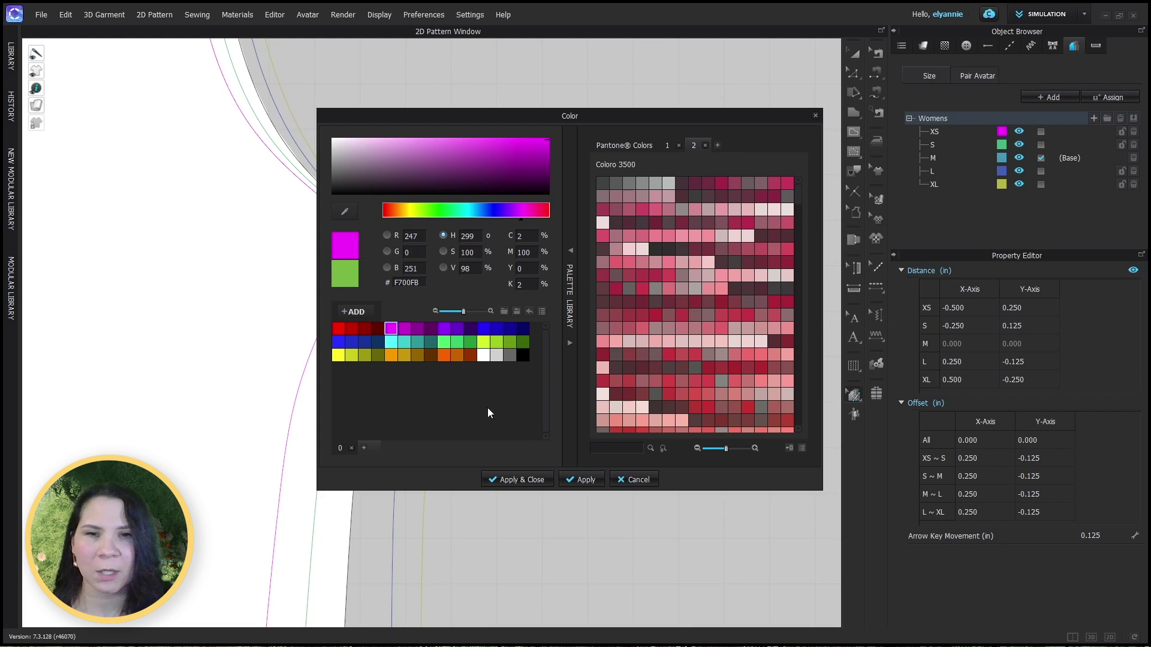
{"action": "left_click", "coordinate": [532, 479]}
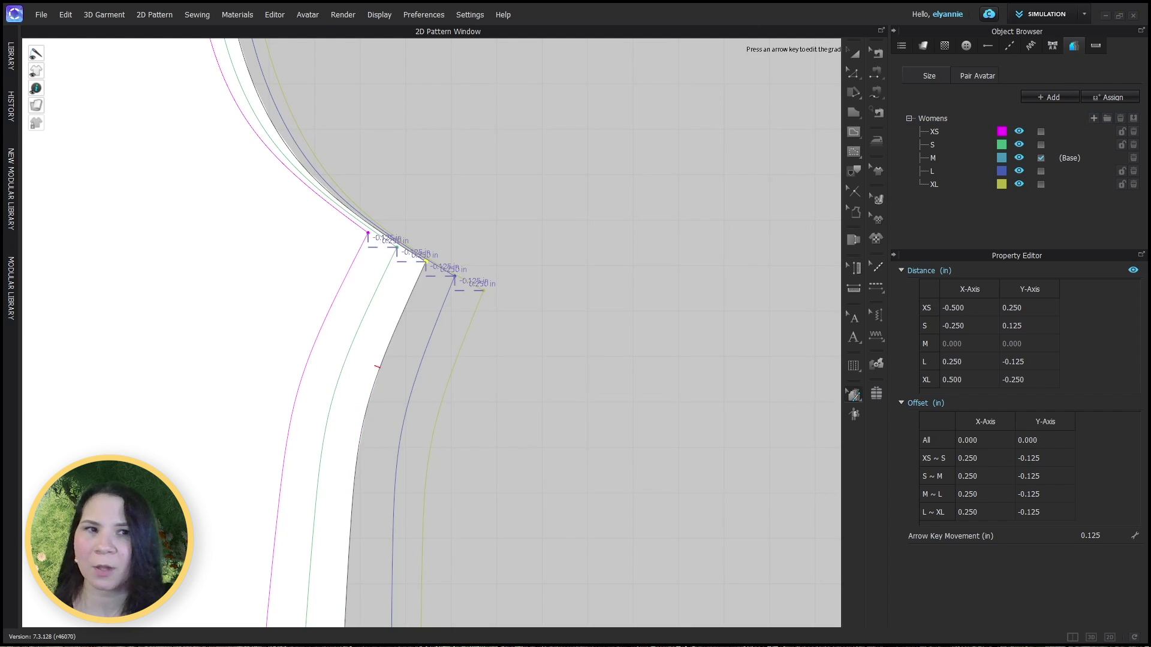
Step: Change the XL size colour to purple
{"action": "left_click", "coordinate": [1001, 186]}
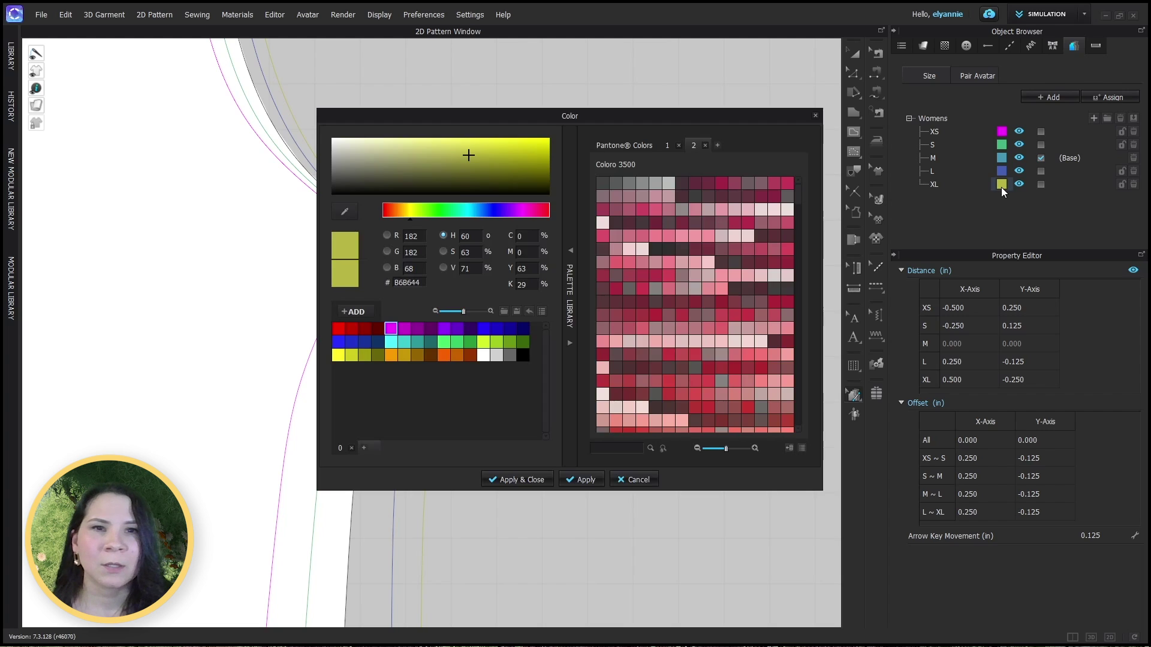
{"action": "left_click", "coordinate": [451, 331]}
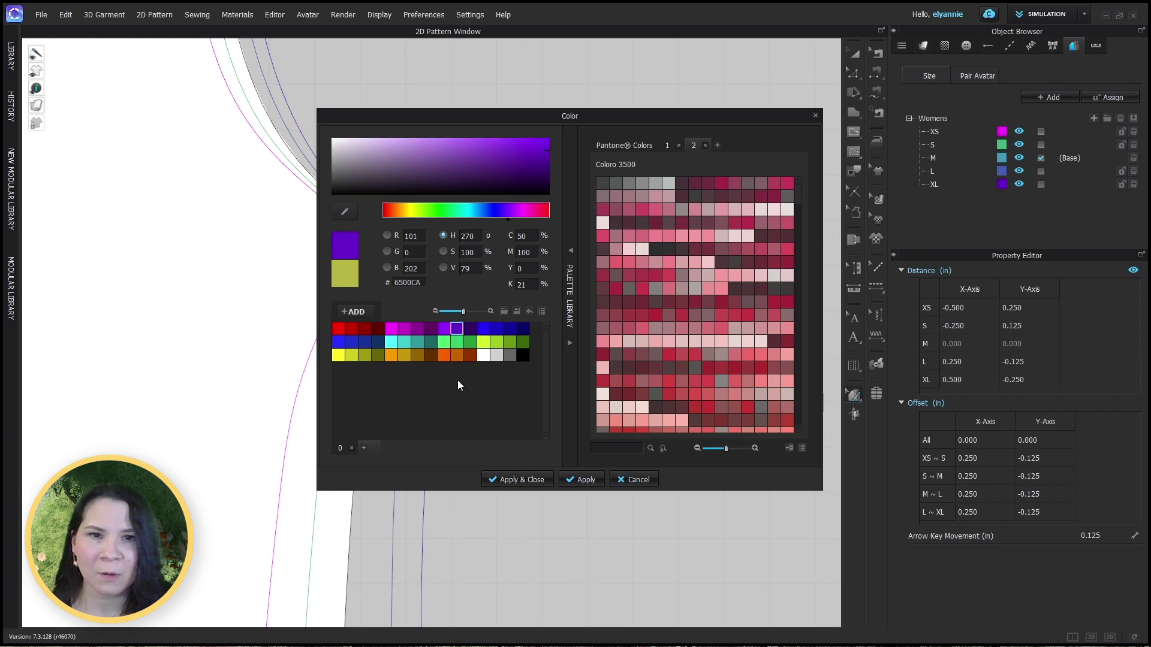
{"action": "left_click", "coordinate": [509, 473]}
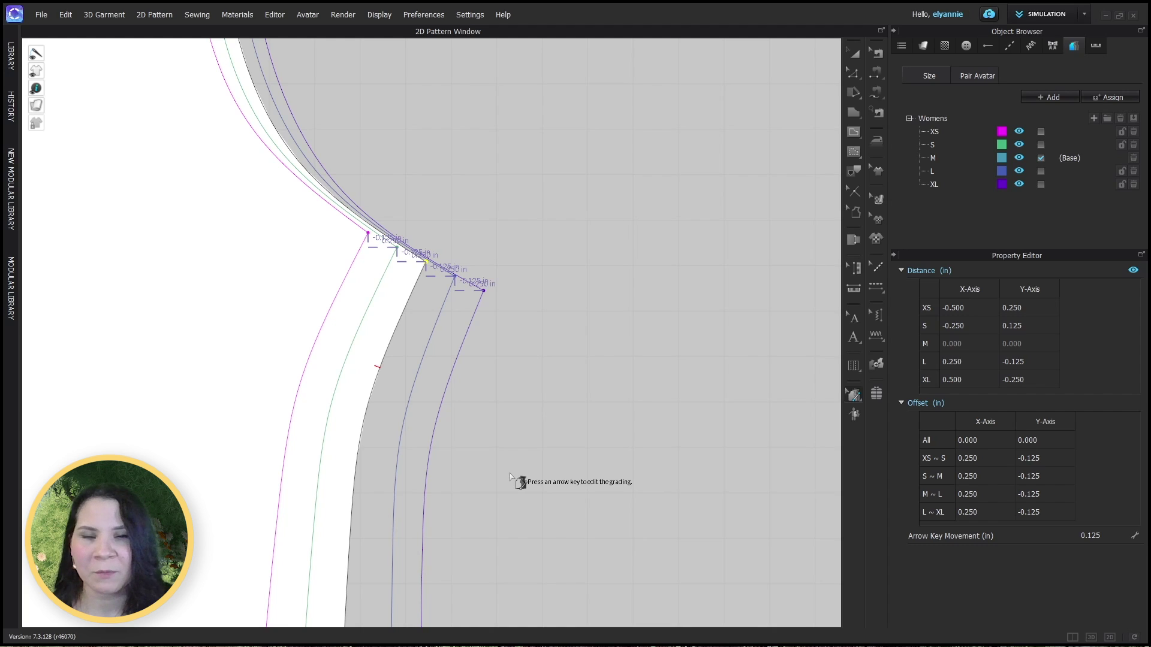
{"action": "scroll", "coordinate": [510, 477], "scroll_direction": "down", "scroll_amount": 4}
Step: Regrade the sleeve's underarm corner to reversed 0.25 in horizontal steps with a vertical shift
{"action": "left_click", "coordinate": [610, 296]}
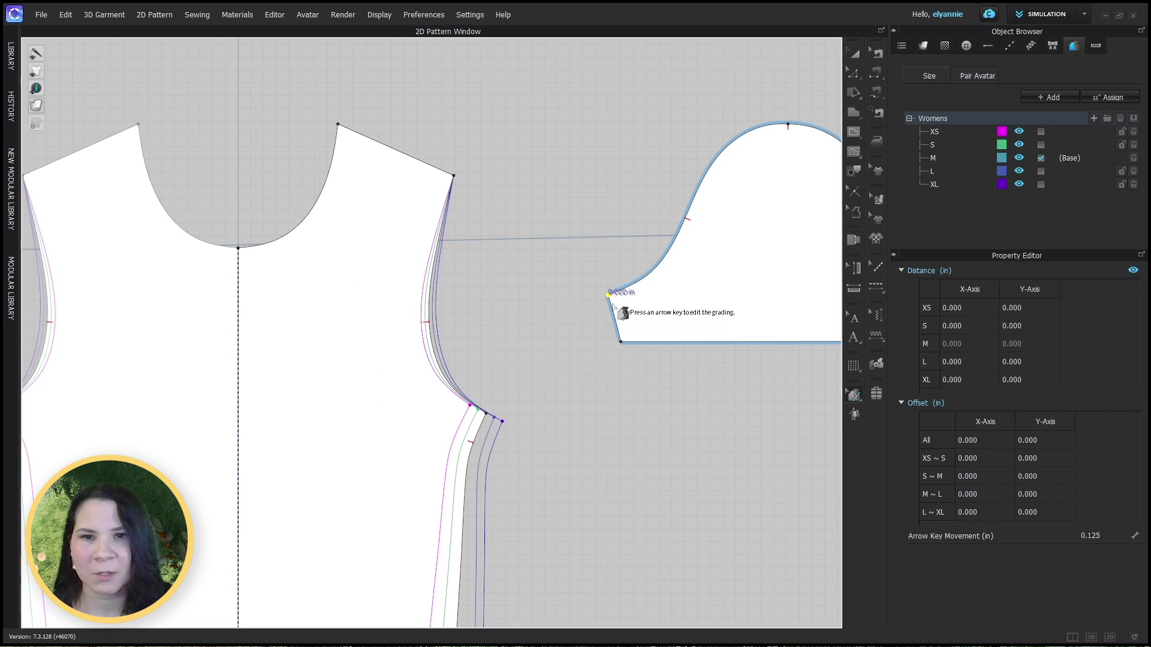
{"action": "scroll", "coordinate": [612, 305], "scroll_direction": "up", "scroll_amount": 6}
{"action": "right_click_drag", "start_coordinate": [612, 308], "coordinate": [318, 341]}
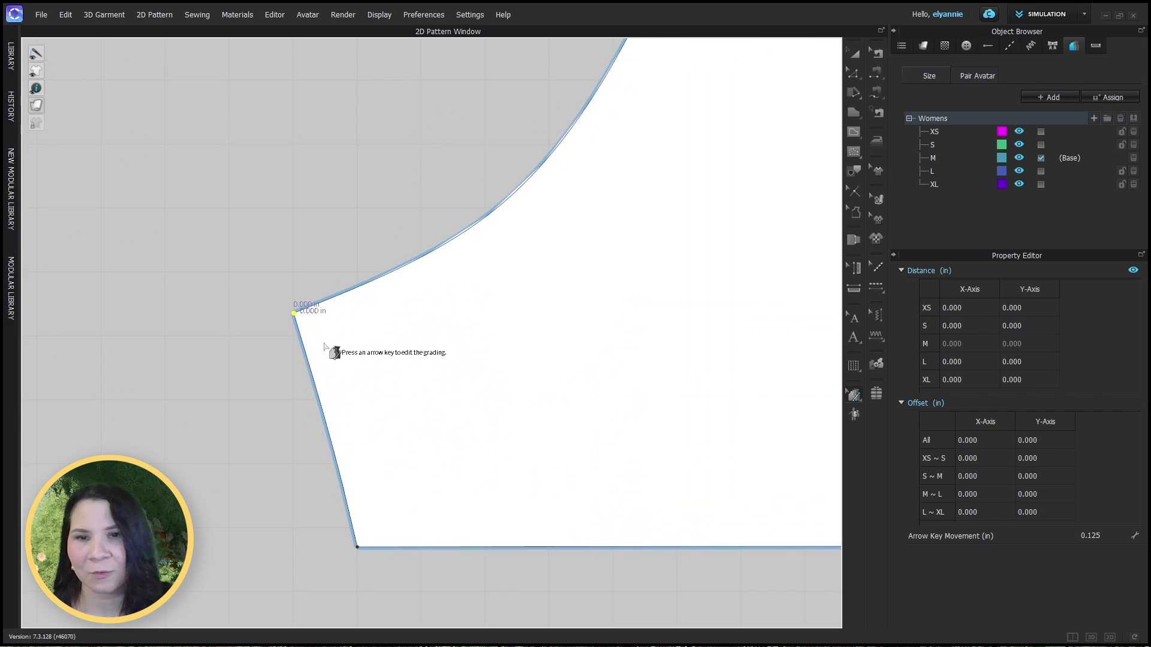
{"action": "key", "text": "Right"}
{"action": "key", "text": "Right"}
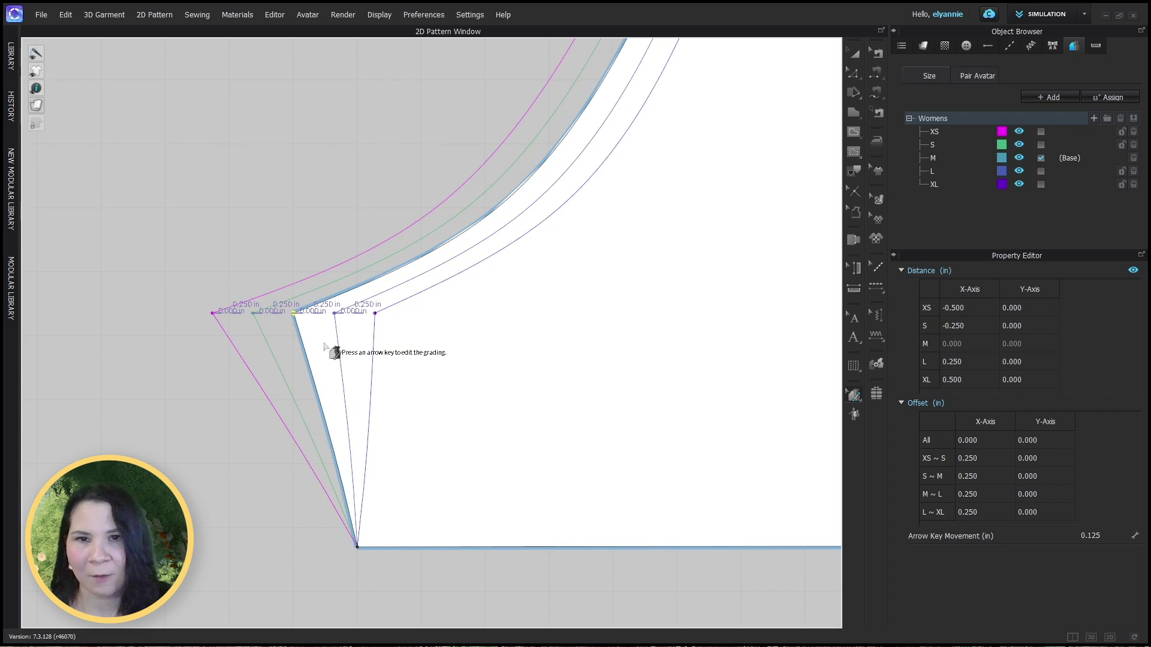
{"action": "key", "text": "Left"}
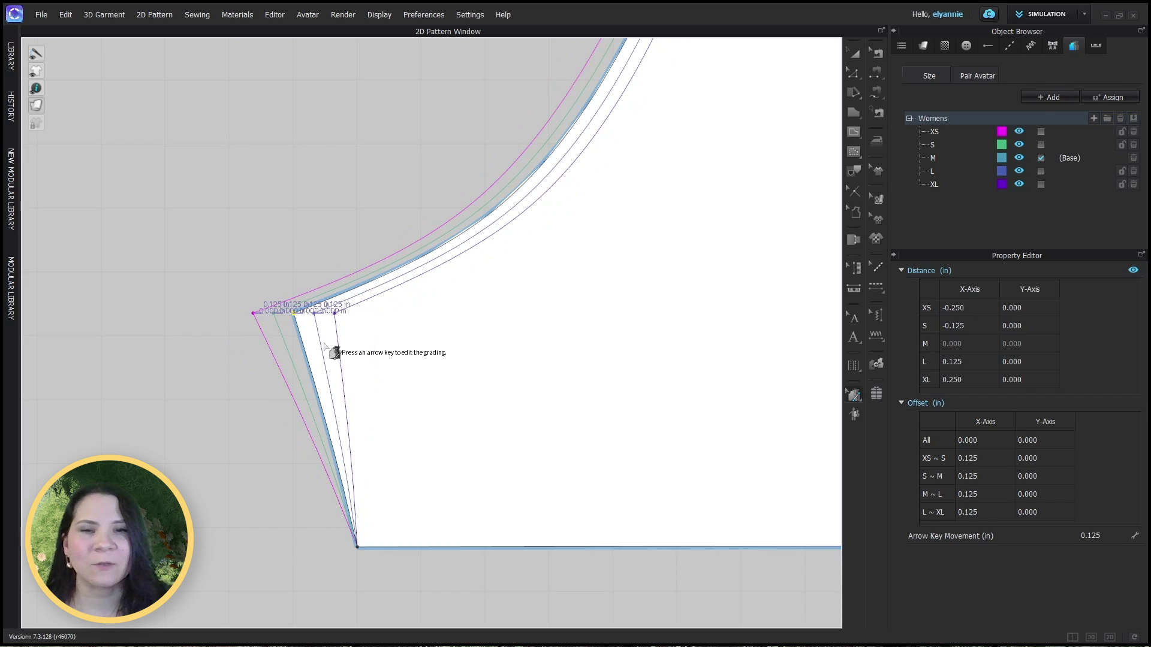
{"action": "key", "text": "Left"}
{"action": "key", "text": "Left"}
{"action": "key", "text": "Left"}
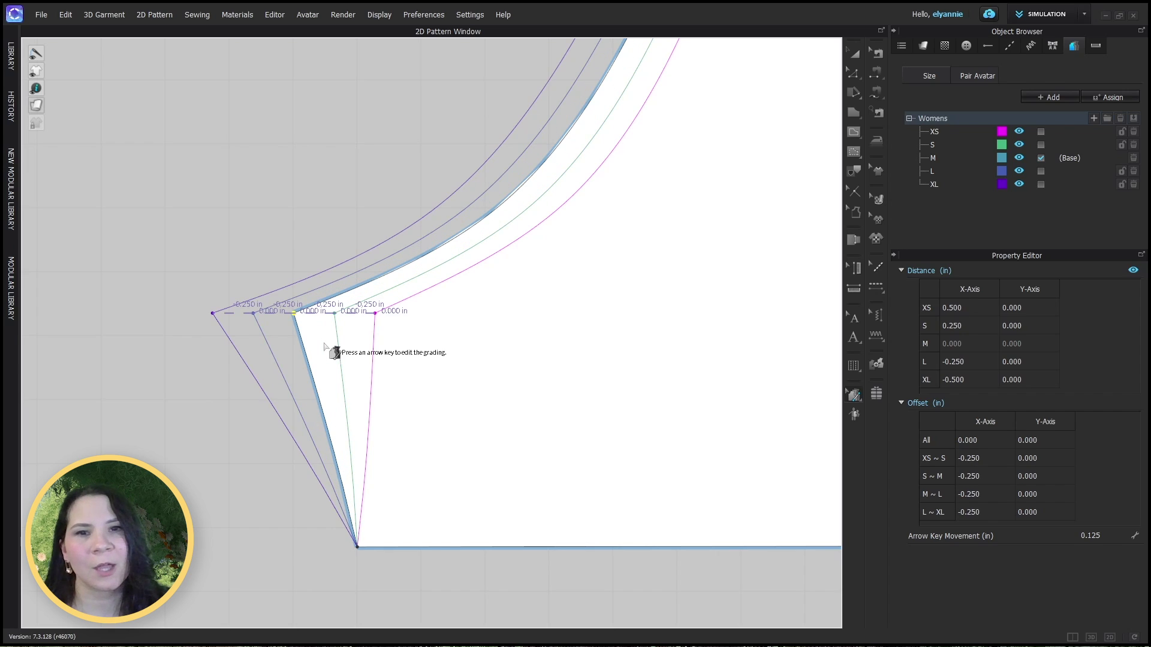
{"action": "key", "text": "Up"}
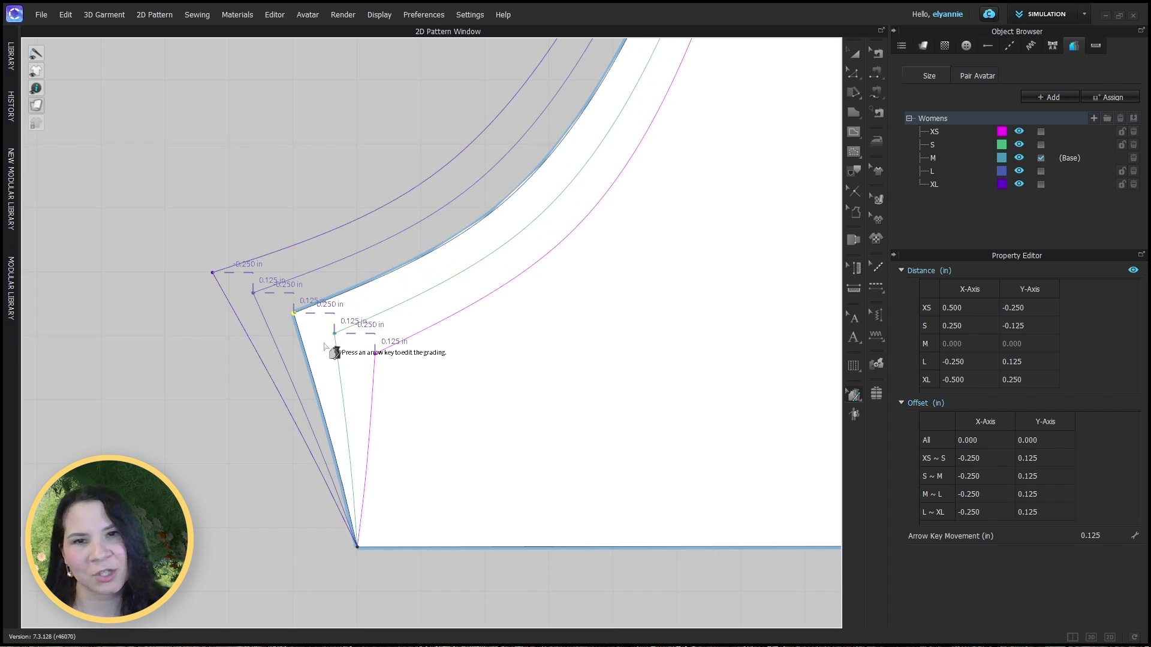
{"action": "key", "text": "Down"}
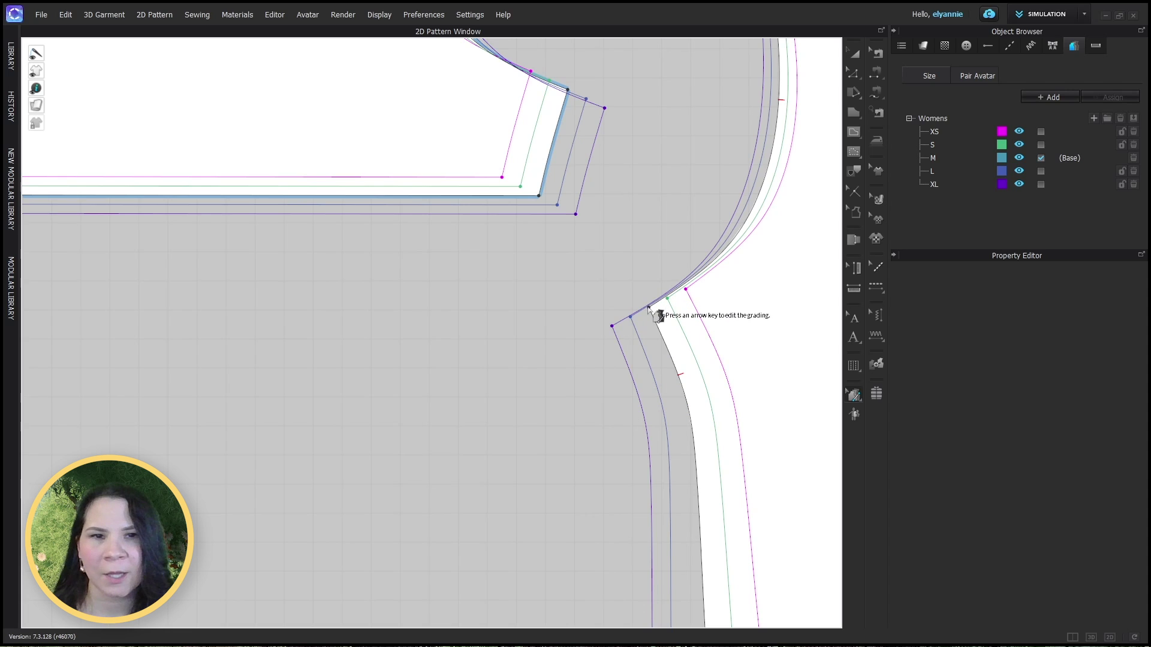
Step: Copy the grading values of the graded armhole corner point
{"action": "left_click", "coordinate": [658, 315]}
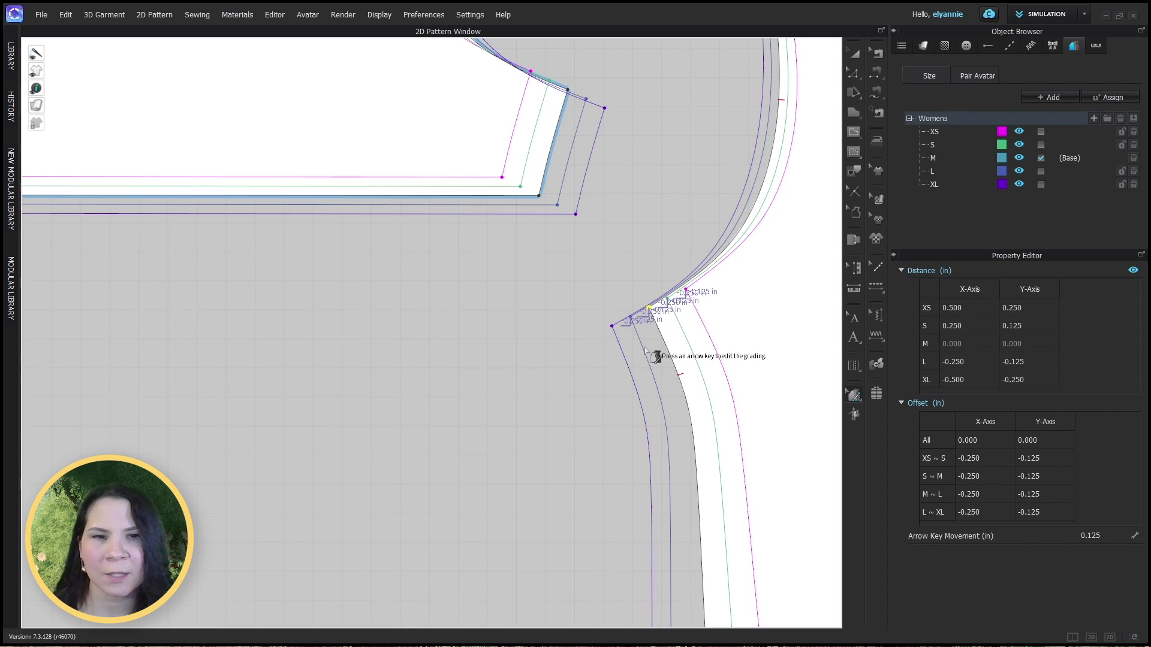
{"action": "right_click", "coordinate": [648, 307]}
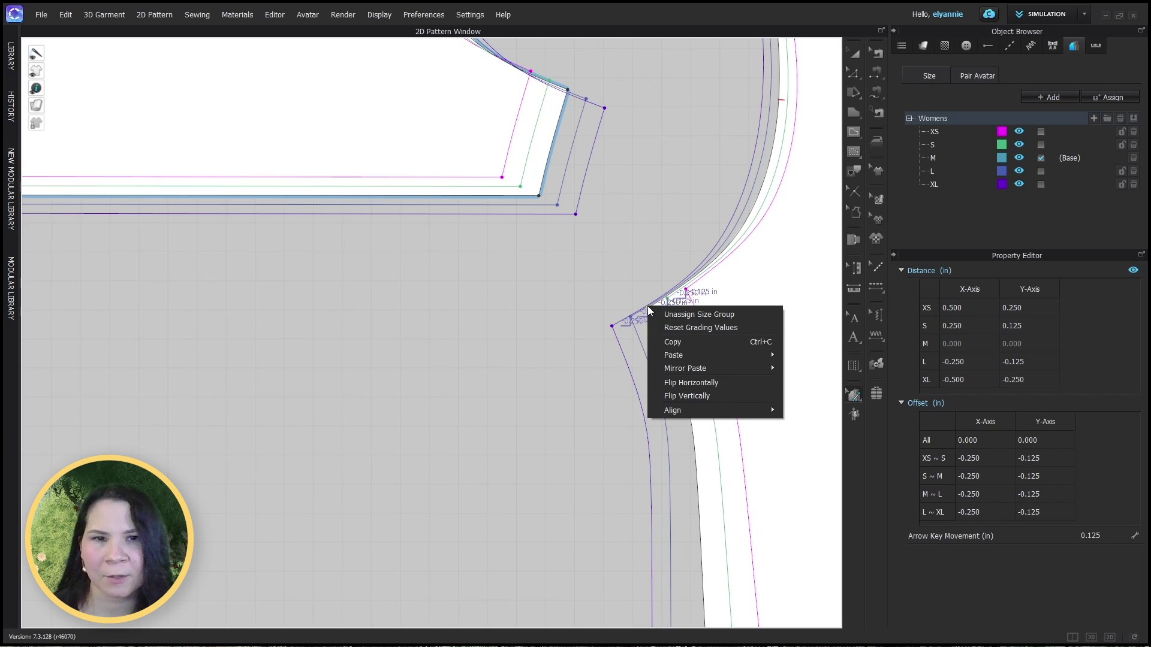
{"action": "left_click", "coordinate": [668, 341]}
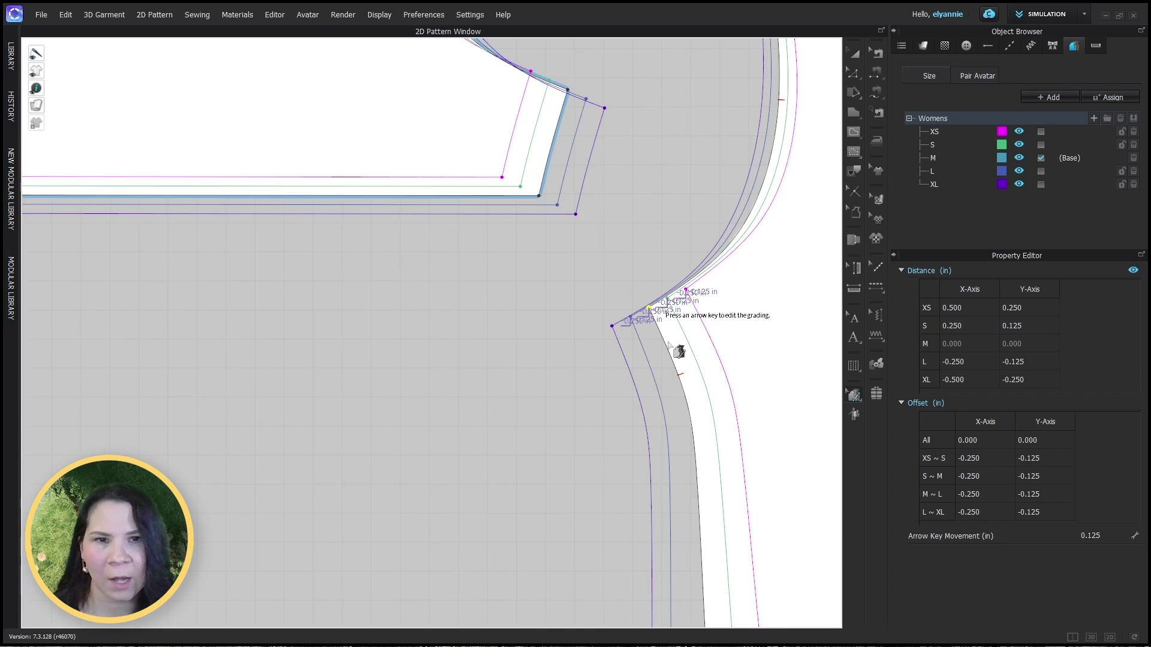
Step: Zoom out and show the paste options (X & Y, X, Y) on the left bodice's ungraded armhole point
{"action": "scroll", "coordinate": [668, 345], "scroll_direction": "down", "scroll_amount": 5}
{"action": "left_click", "coordinate": [228, 350]}
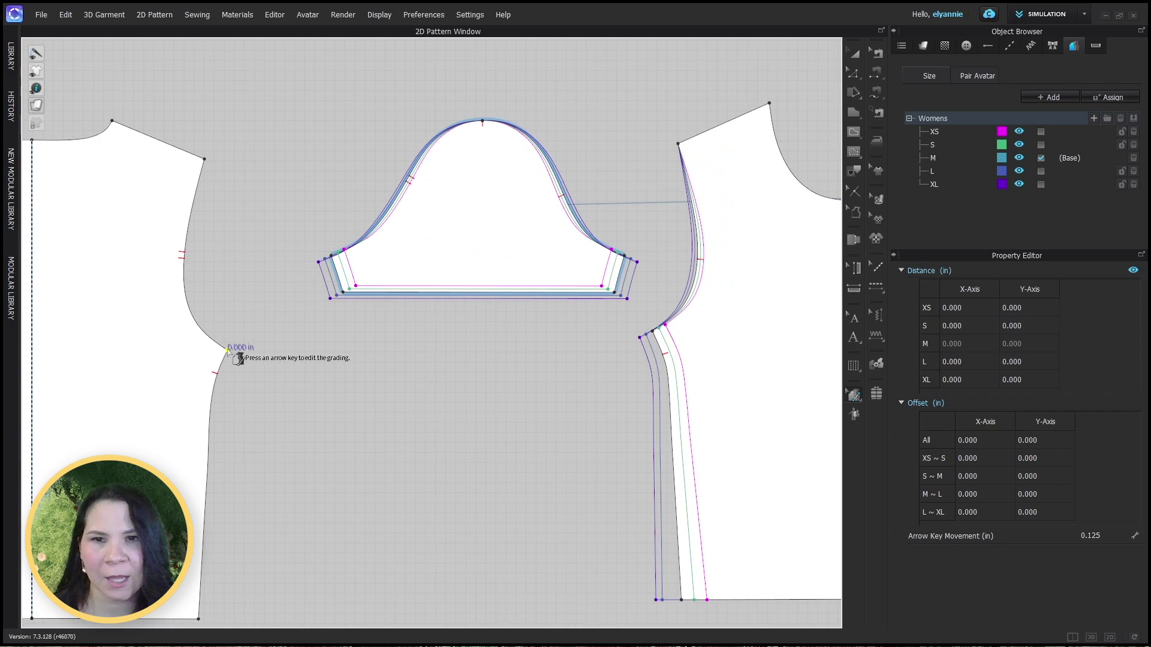
{"action": "right_click", "coordinate": [229, 351]}
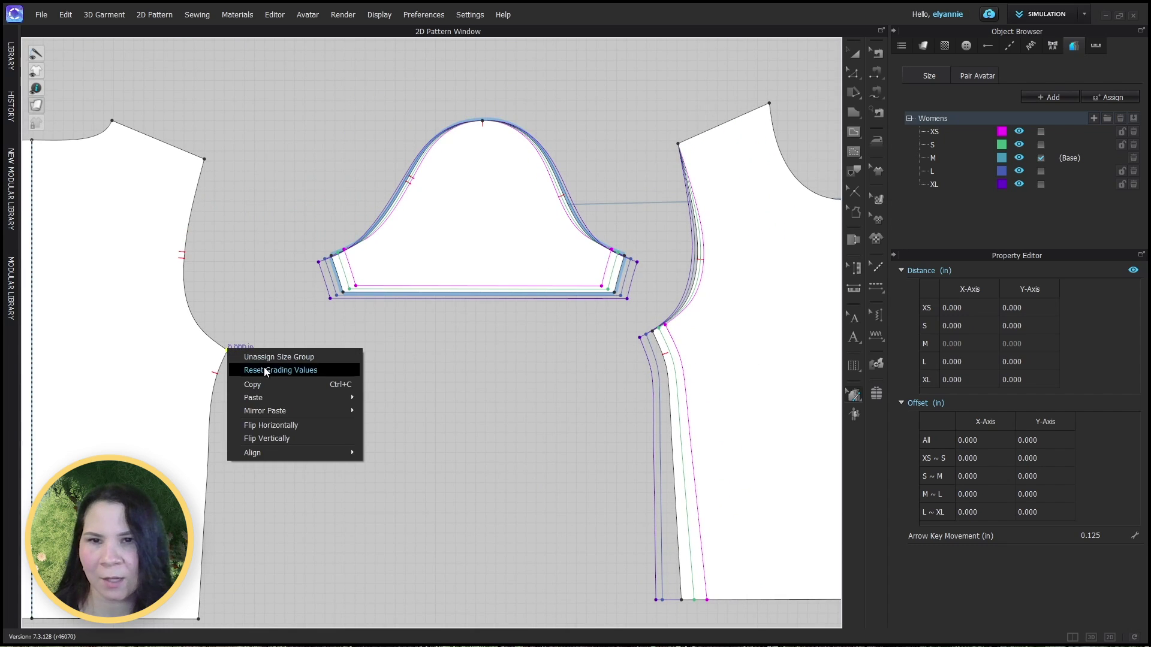
{"action": "mouse_move", "coordinate": [287, 394]}
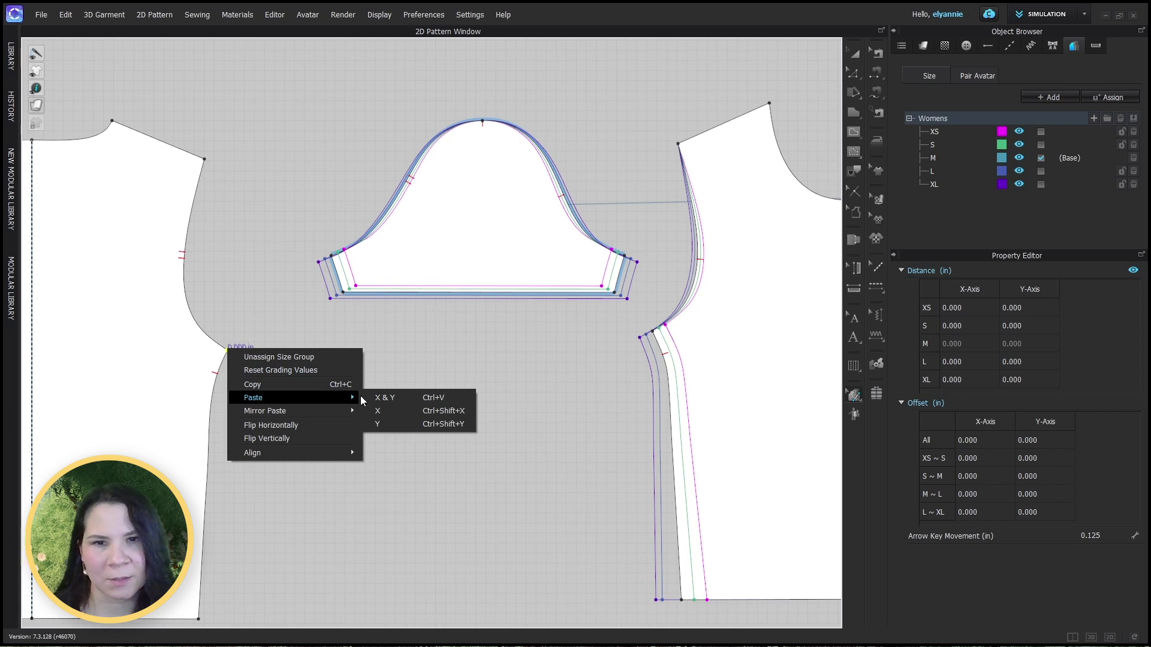
Step: Undo a straight X & Y paste and mirror-paste X & Y grading onto the left armhole point instead
{"action": "left_click", "coordinate": [400, 405]}
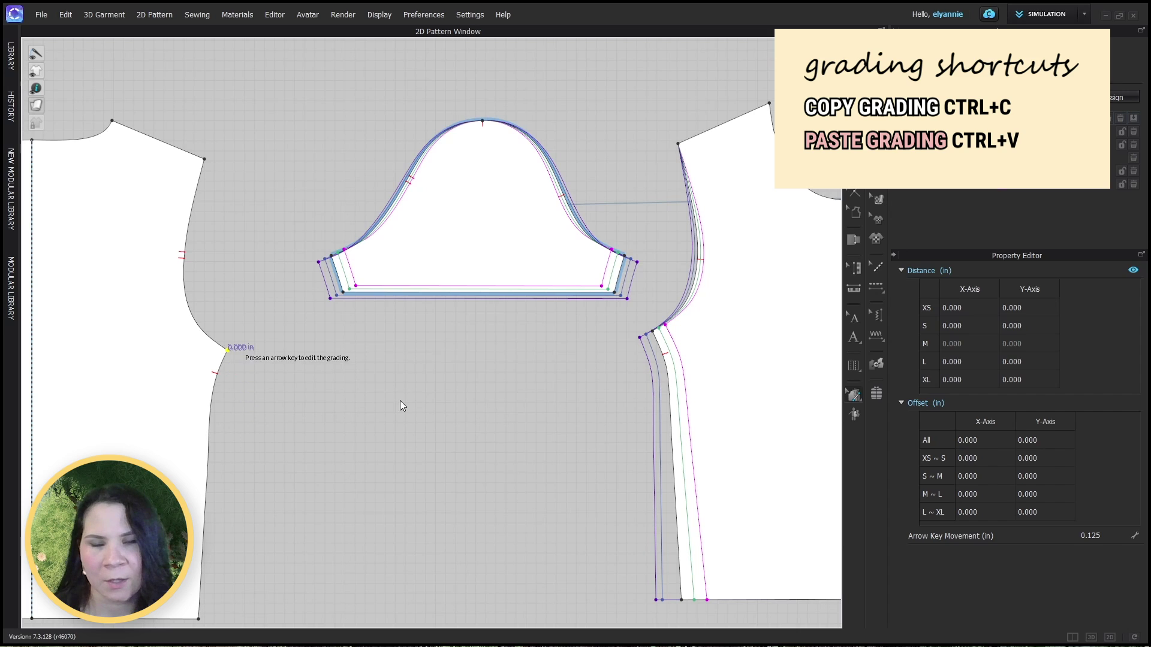
{"action": "key", "text": "ctrl+z"}
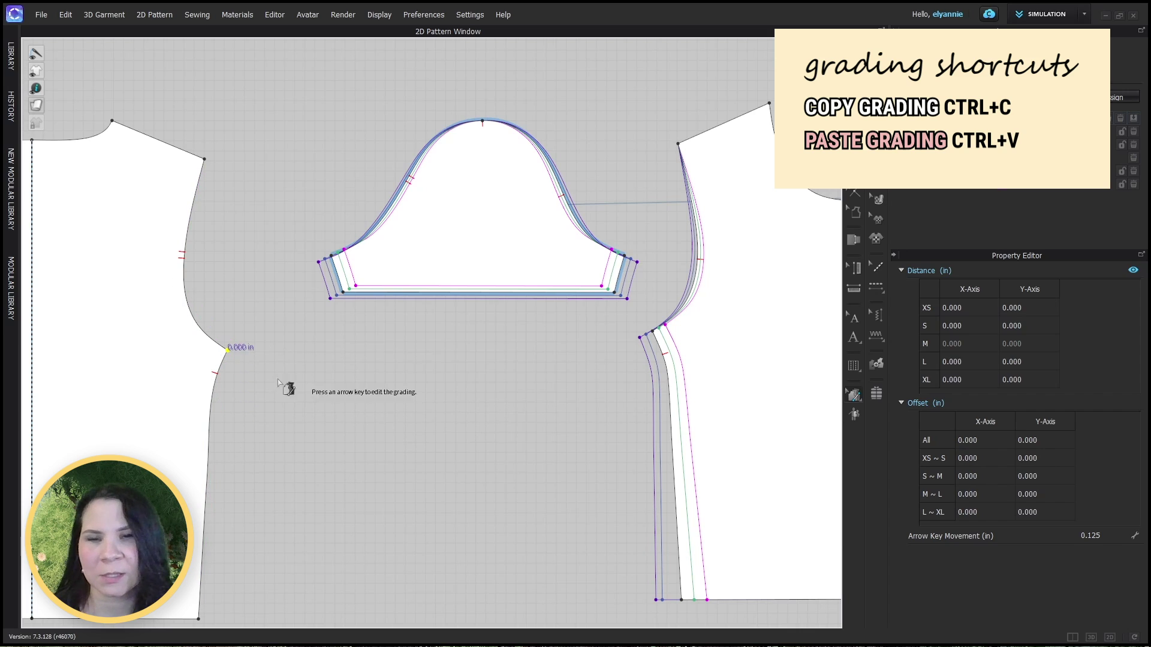
{"action": "right_click", "coordinate": [228, 351]}
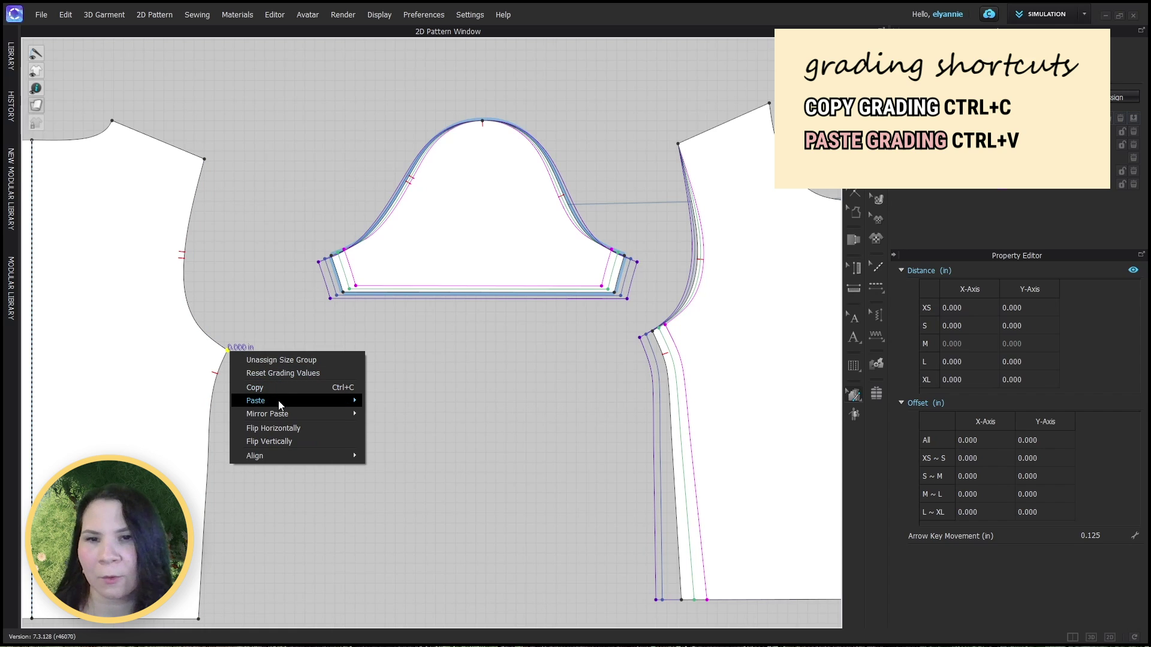
{"action": "mouse_move", "coordinate": [280, 418]}
{"action": "left_click", "coordinate": [379, 414]}
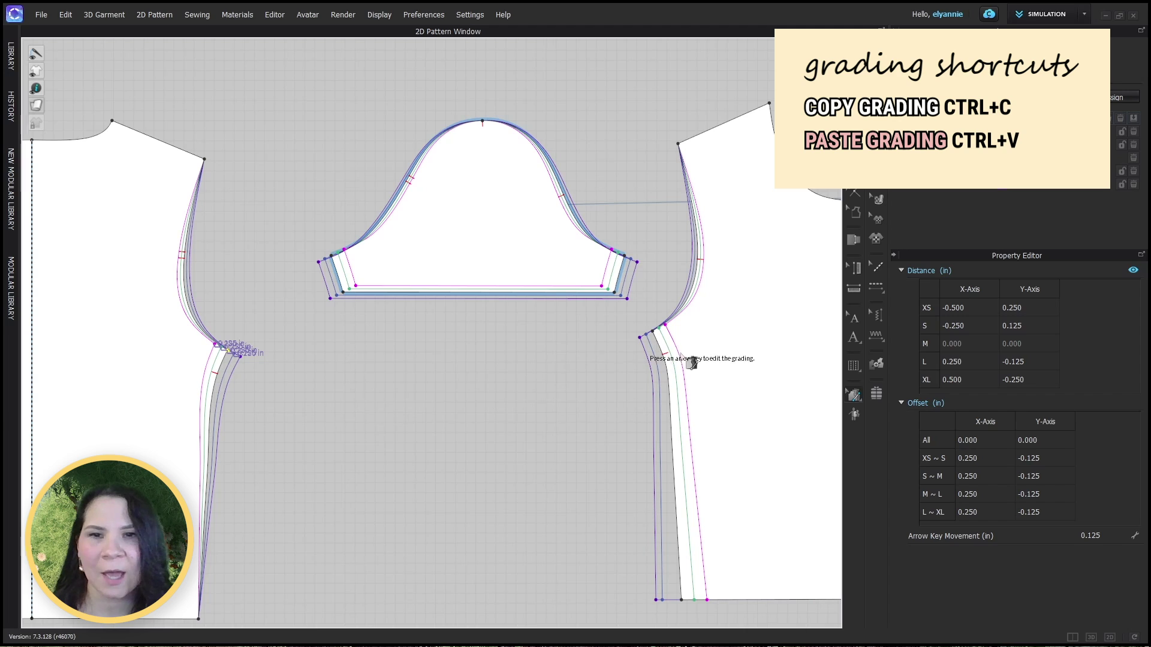
Step: Zoom and pan to bring the whole front bodice and armholes into view
{"action": "scroll", "coordinate": [244, 373], "scroll_direction": "down", "scroll_amount": 3}
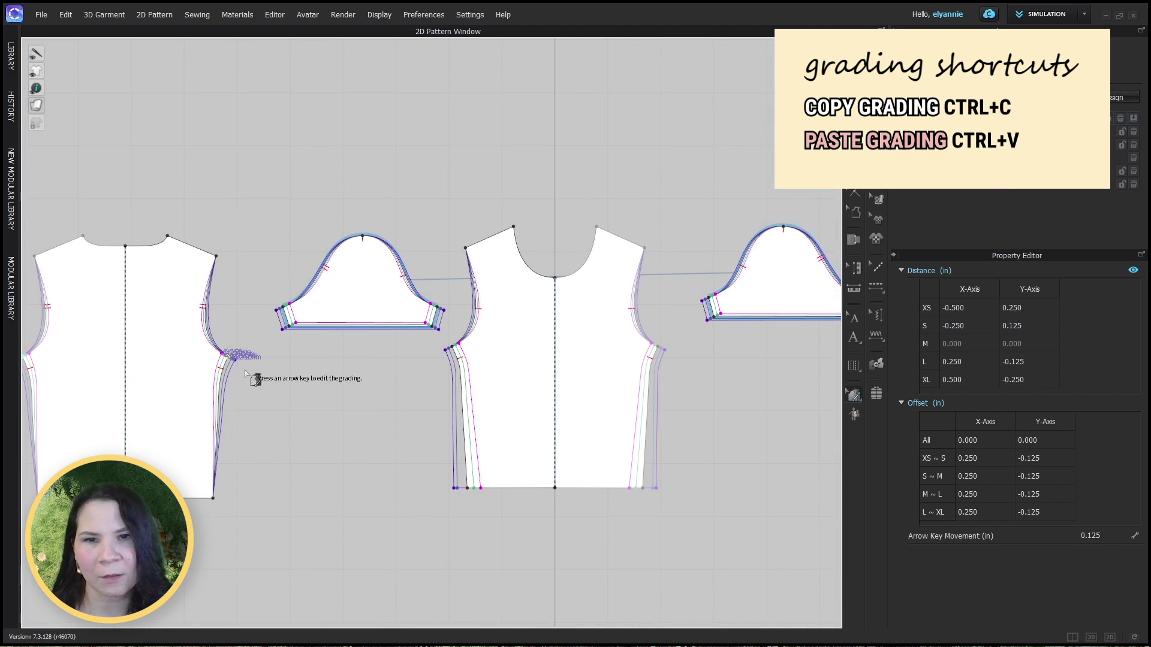
{"action": "left_click", "coordinate": [473, 488]}
{"action": "scroll", "coordinate": [420, 298], "scroll_direction": "up", "scroll_amount": 3}
{"action": "middle_click_drag", "start_coordinate": [420, 298], "coordinate": [294, 250]}
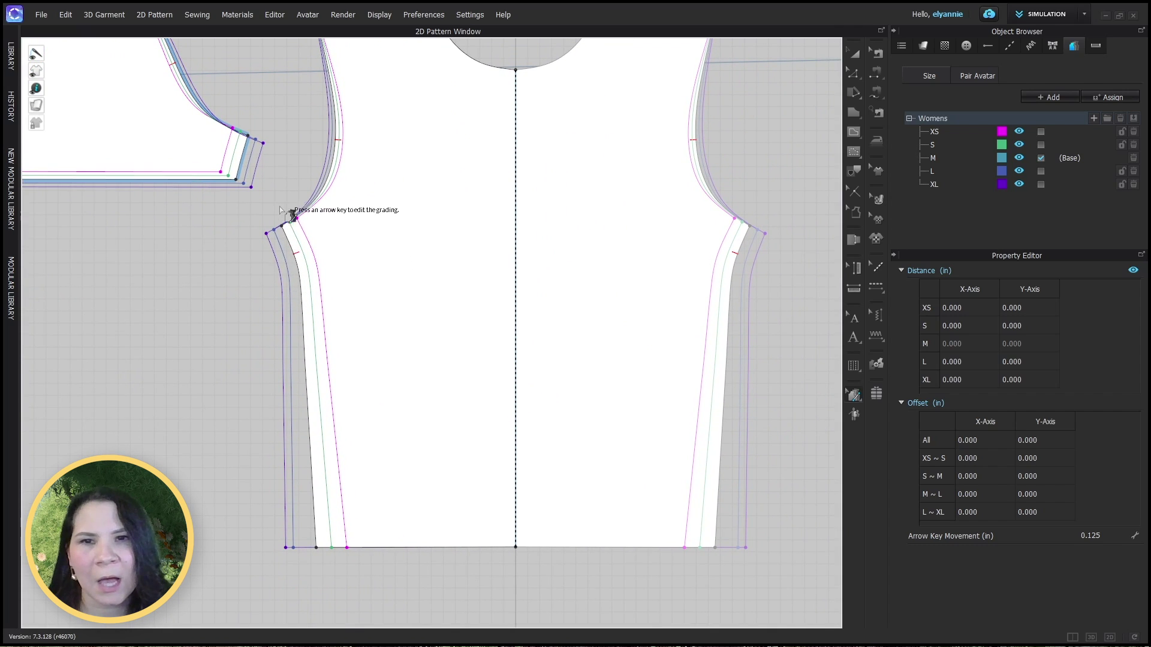
Step: Paste grading onto the front armhole point, then copy its grading
{"action": "key", "text": "Left"}
{"action": "key", "text": "Left"}
{"action": "key", "text": "Down"}
{"action": "right_click", "coordinate": [291, 242]}
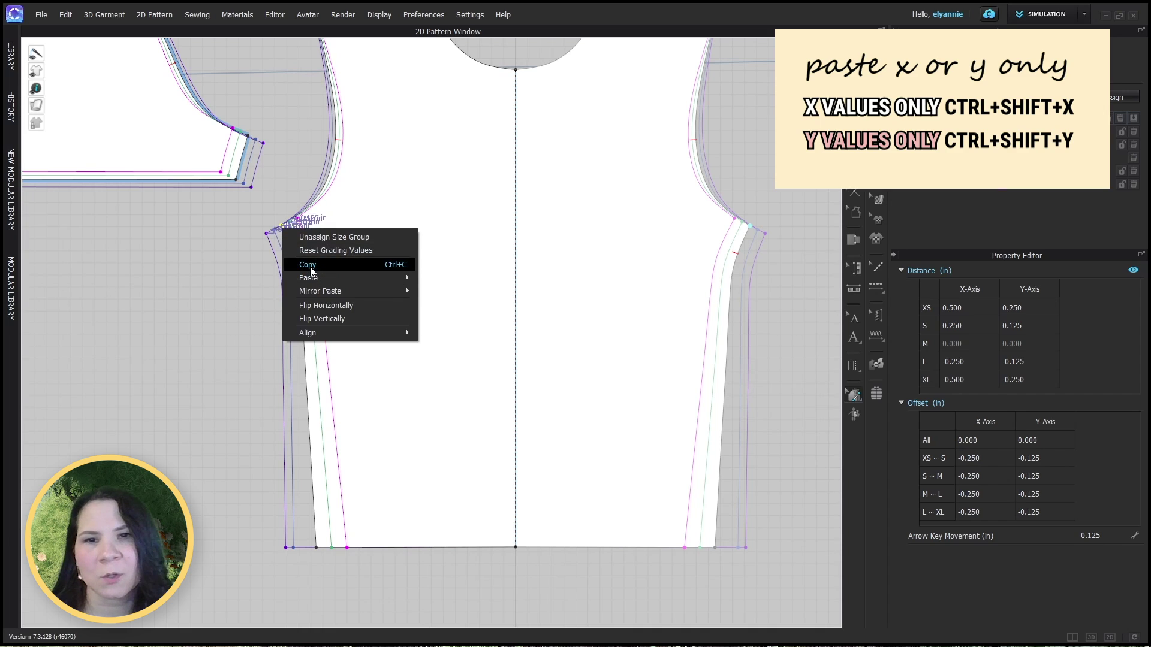
{"action": "left_click", "coordinate": [308, 265]}
Step: Paste only the X grading onto the front hem corner, giving -0.250 steps per size
{"action": "left_click", "coordinate": [316, 547]}
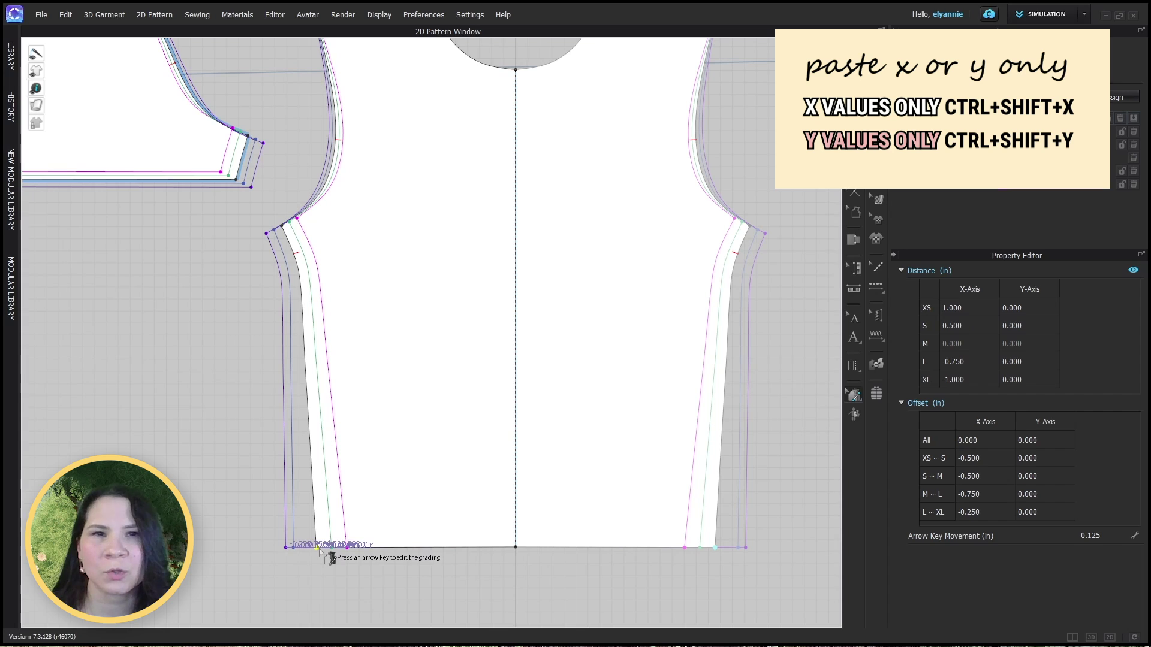
{"action": "key", "text": "ctrl+shift+x"}
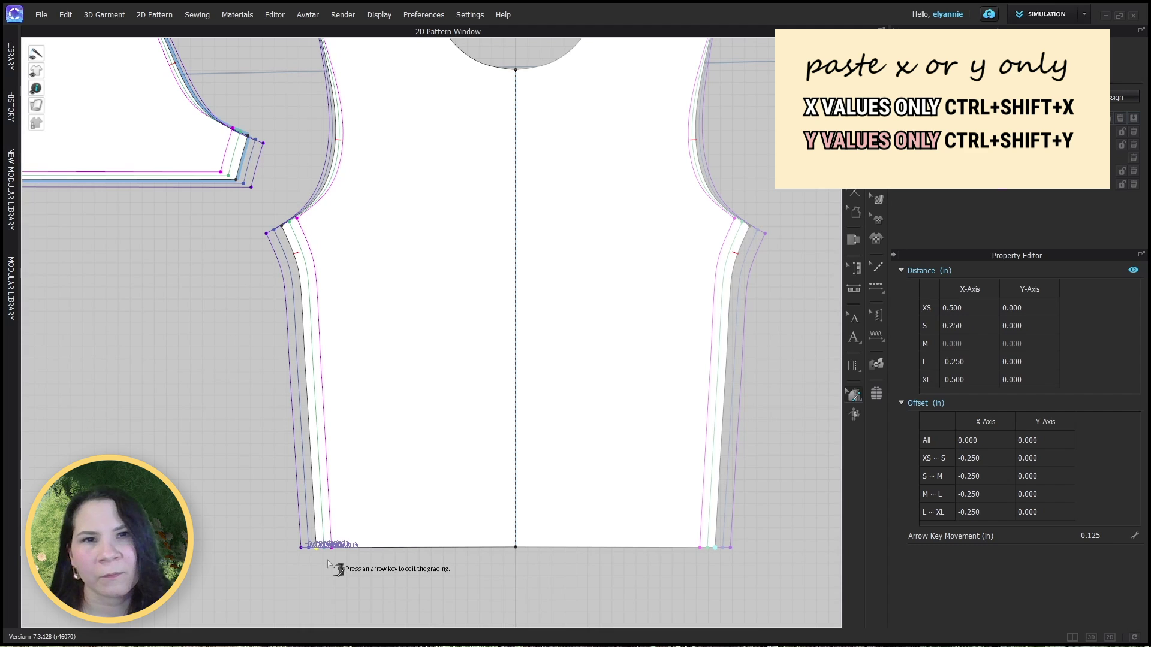
{"action": "right_click_drag", "start_coordinate": [247, 565], "coordinate": [582, 475]}
{"action": "left_click", "coordinate": [355, 476]}
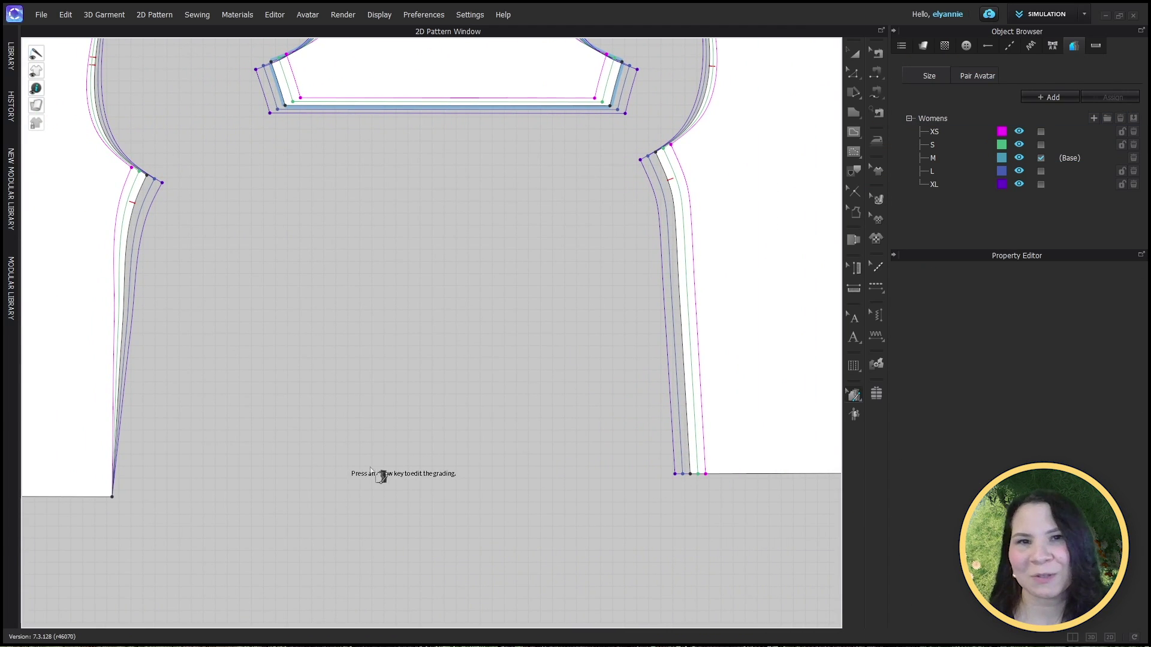
Step: Reflect-paste the front shoulder-neck point's grading onto the back bodice's neck point
{"action": "left_click", "coordinate": [664, 161]}
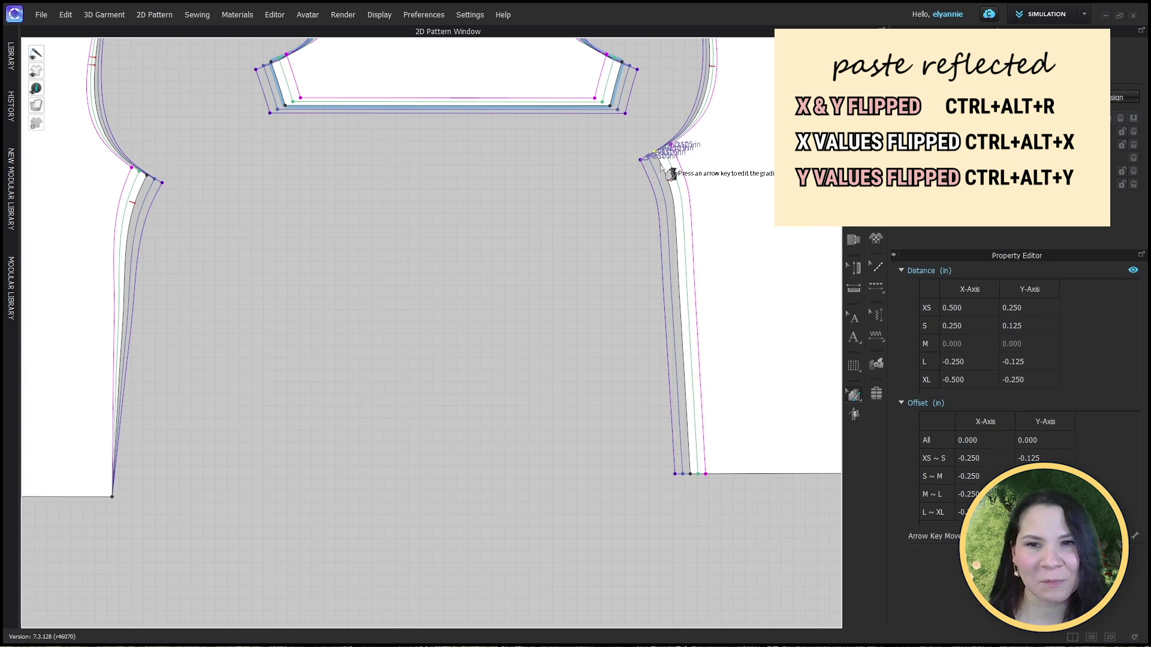
{"action": "left_click", "coordinate": [112, 496]}
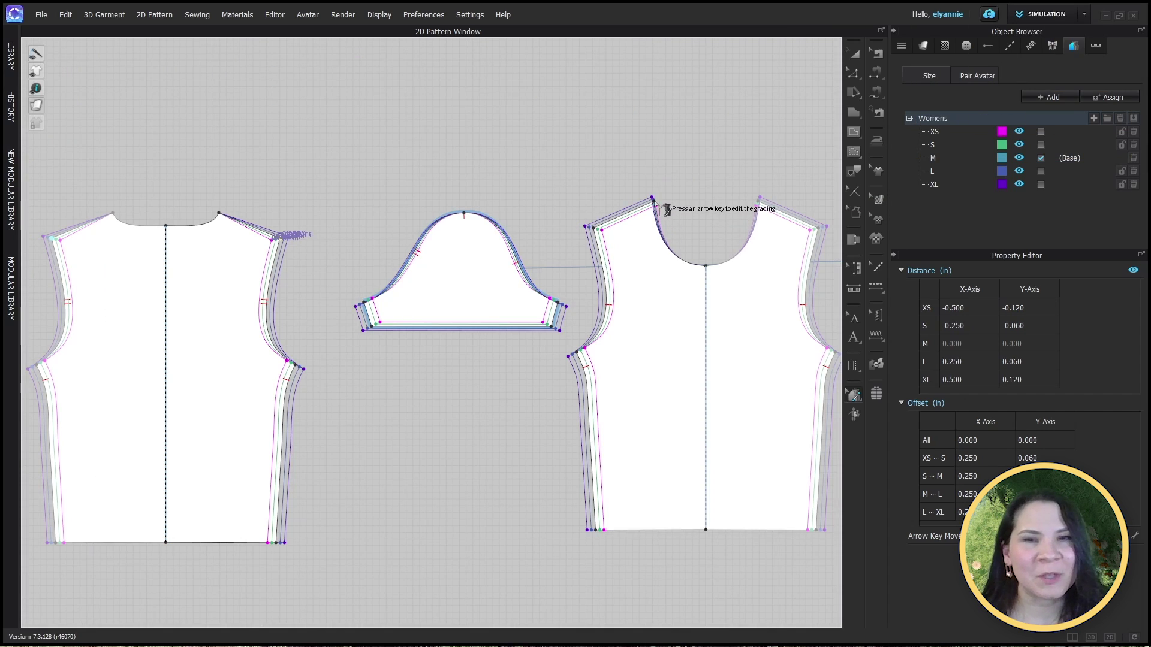
{"action": "left_click", "coordinate": [653, 199]}
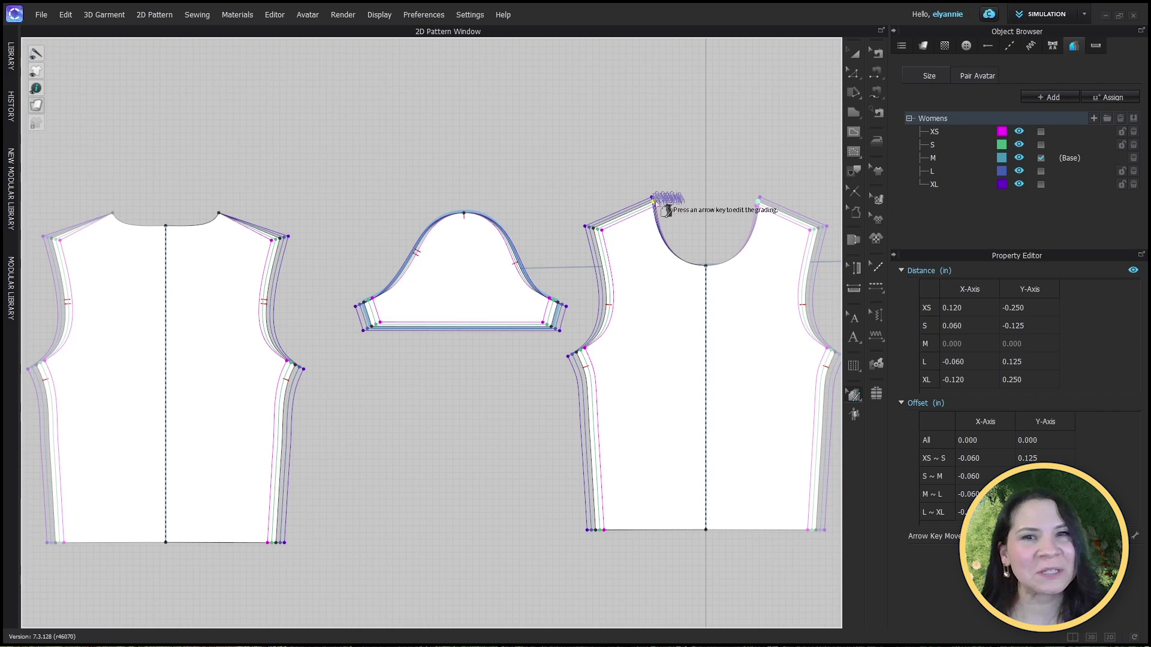
{"action": "left_click", "coordinate": [219, 213]}
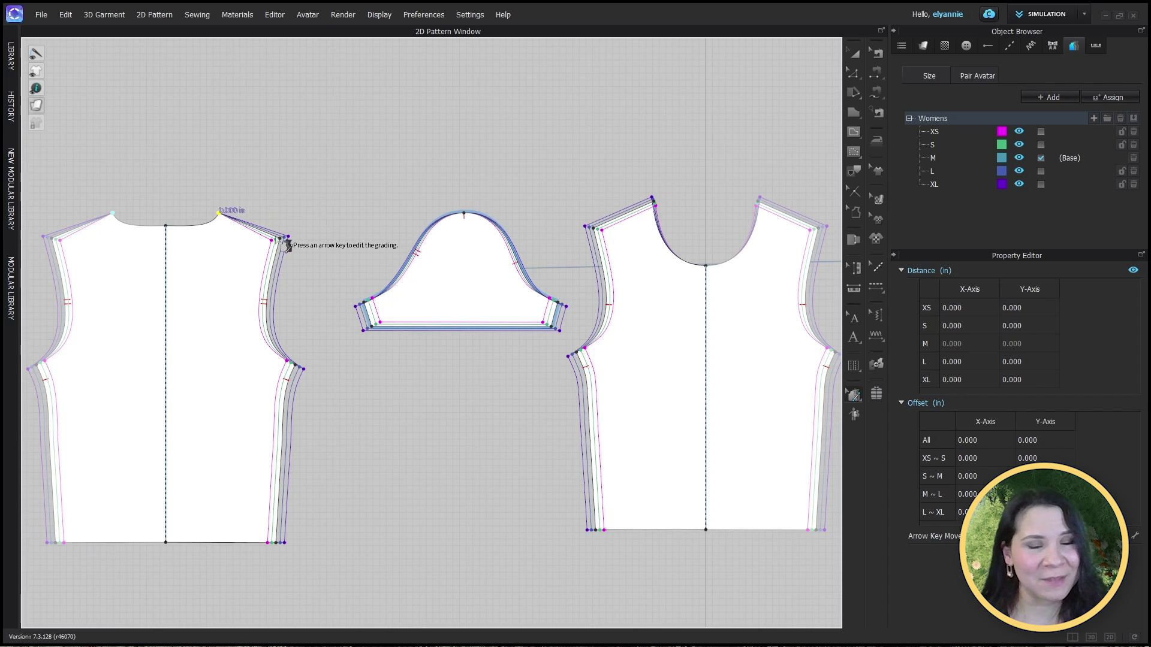
{"action": "key", "text": "alt+r"}
{"action": "left_click", "coordinate": [166, 225]}
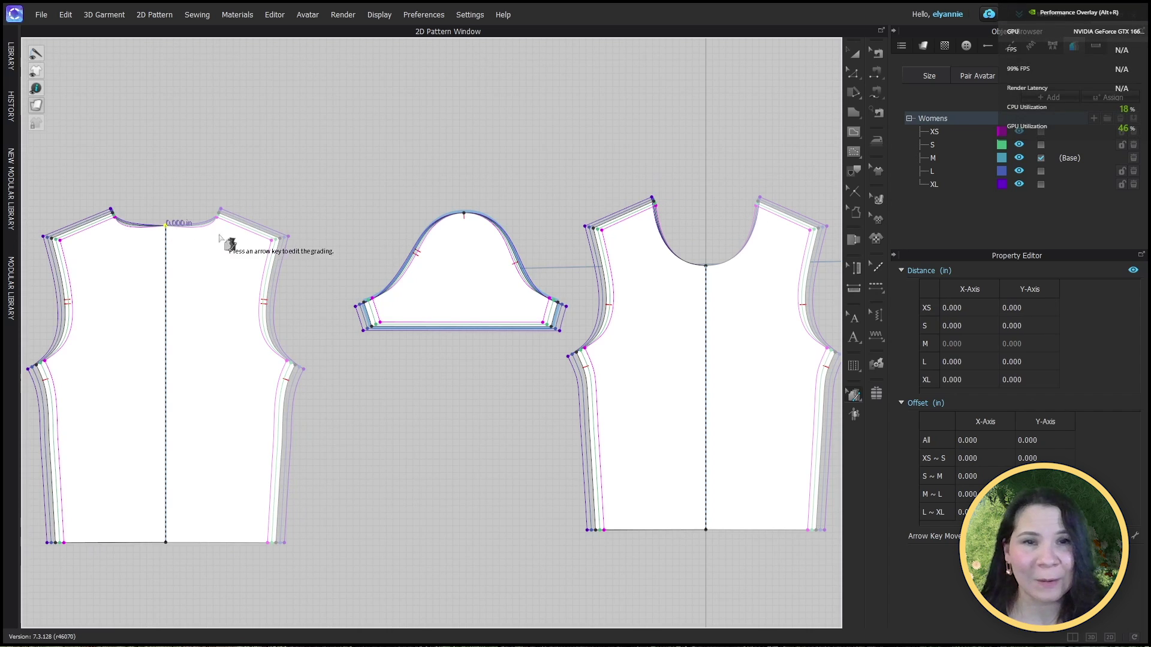
{"action": "left_click", "coordinate": [327, 193]}
{"action": "left_click", "coordinate": [656, 530]}
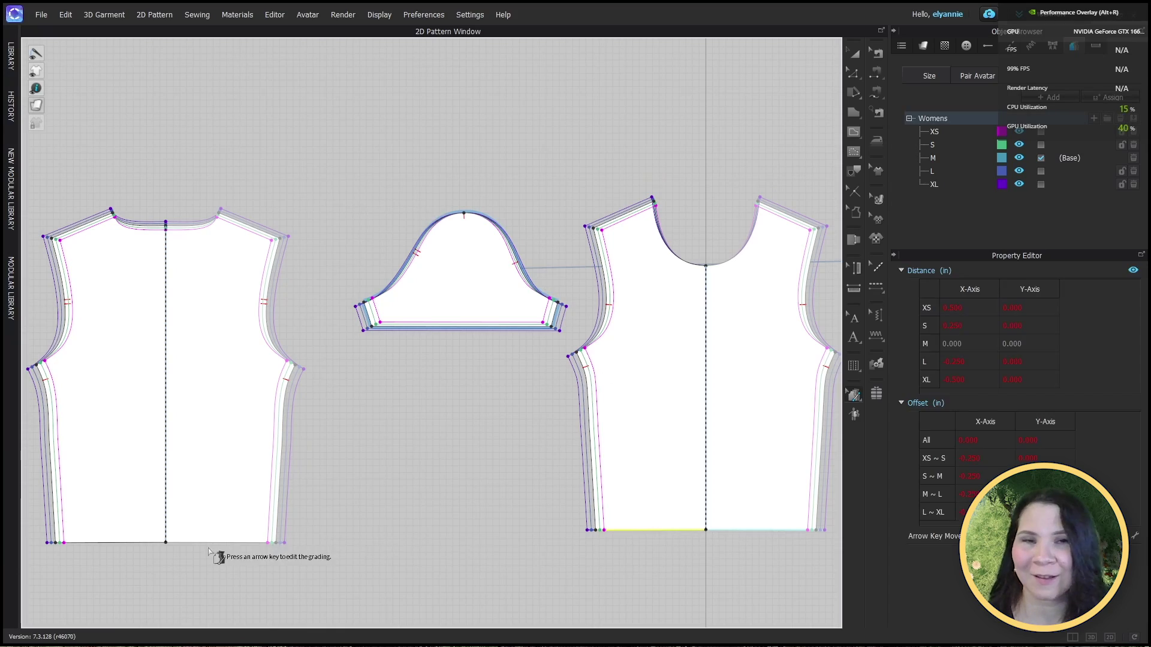